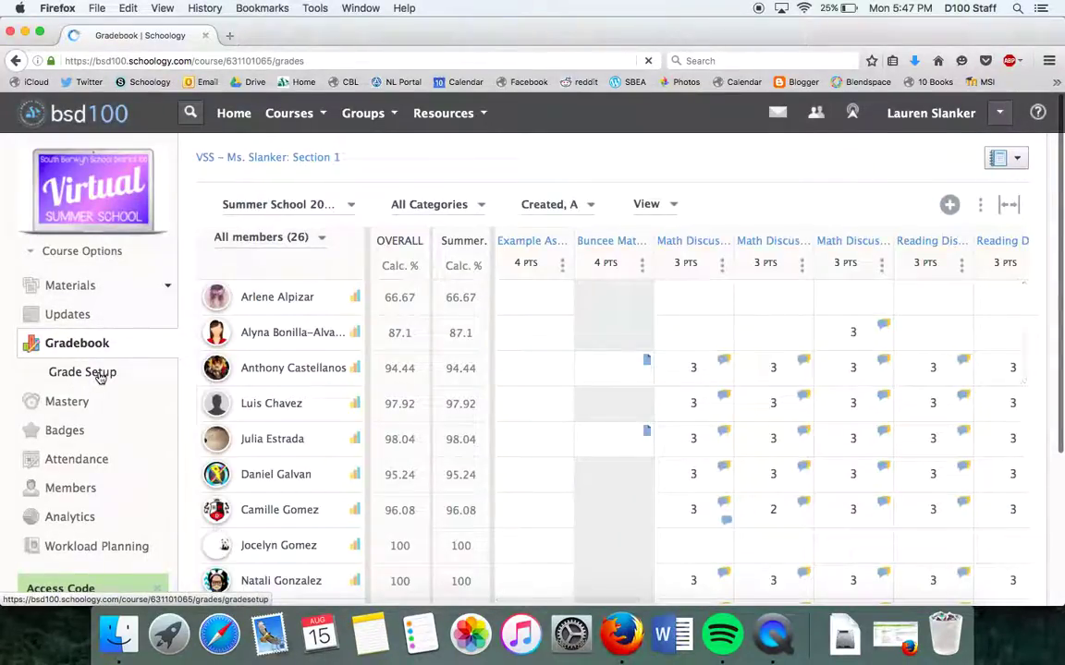
# Open the course's grade setup and review its categories, grading periods and final grade settings.
pyautogui.click(85, 373)
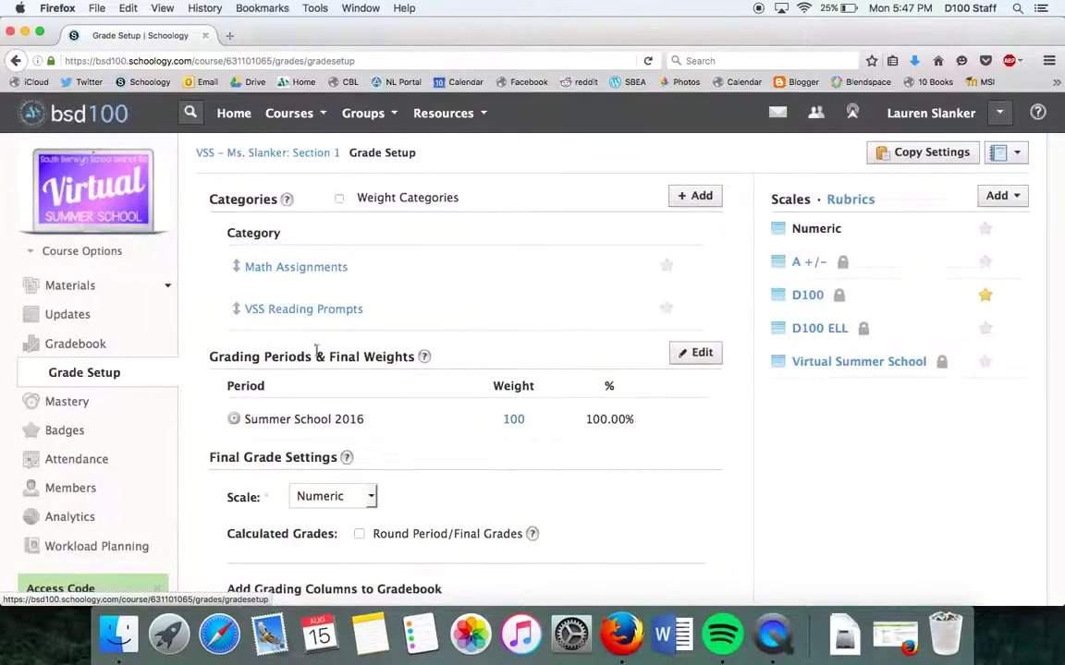
pyautogui.scroll(-5, 408, 365)
pyautogui.scroll(4, 408, 365)
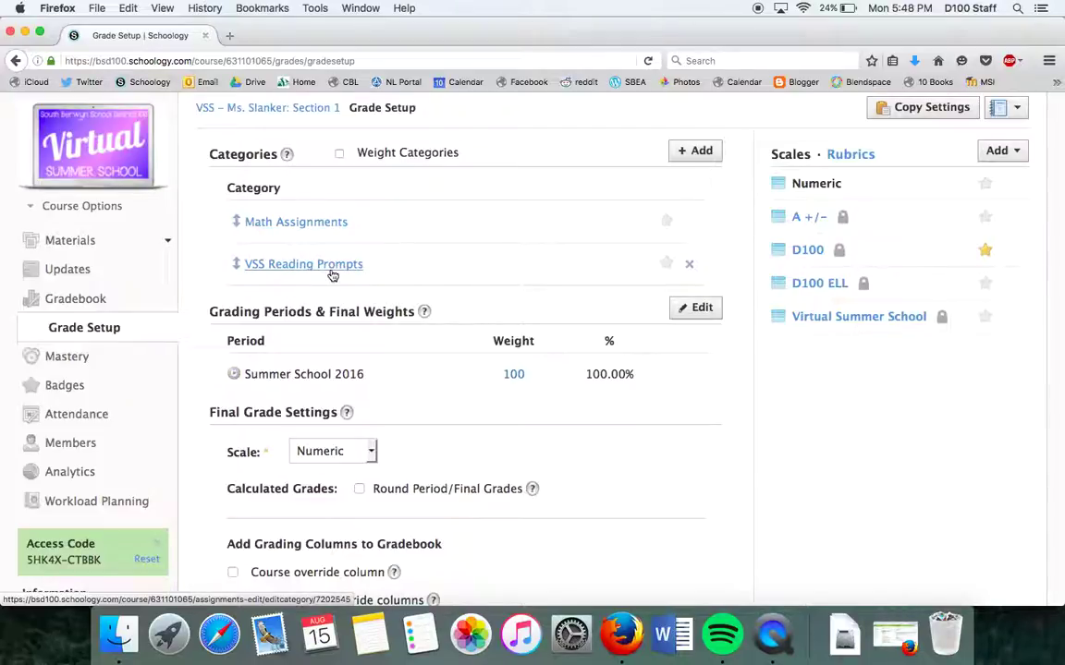
pyautogui.scroll(1, 333, 274)
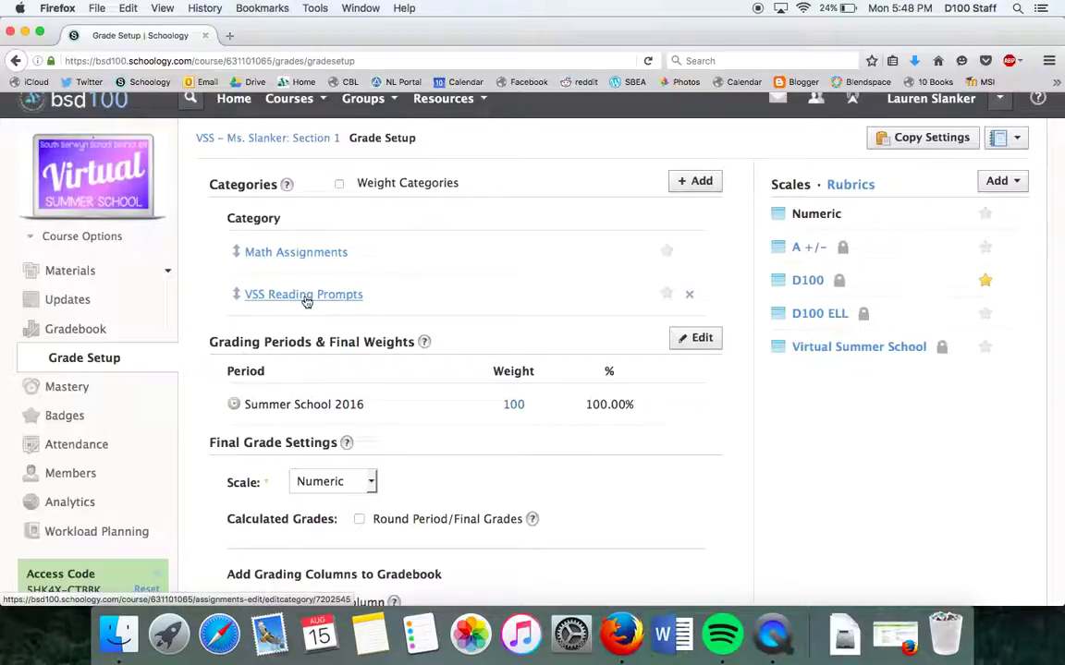
# View the course as one of its student members and examine that student's grades under Math Assignments and VSS Reading Prompts.
pyautogui.click(113, 237)
pyautogui.click(106, 266)
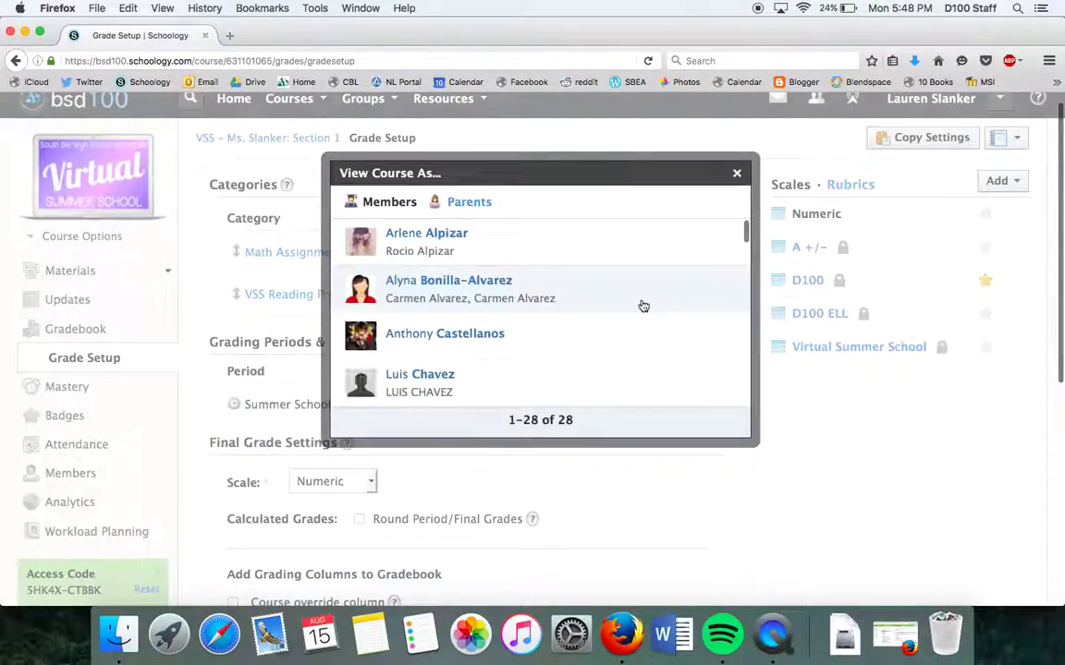
pyautogui.click(435, 331)
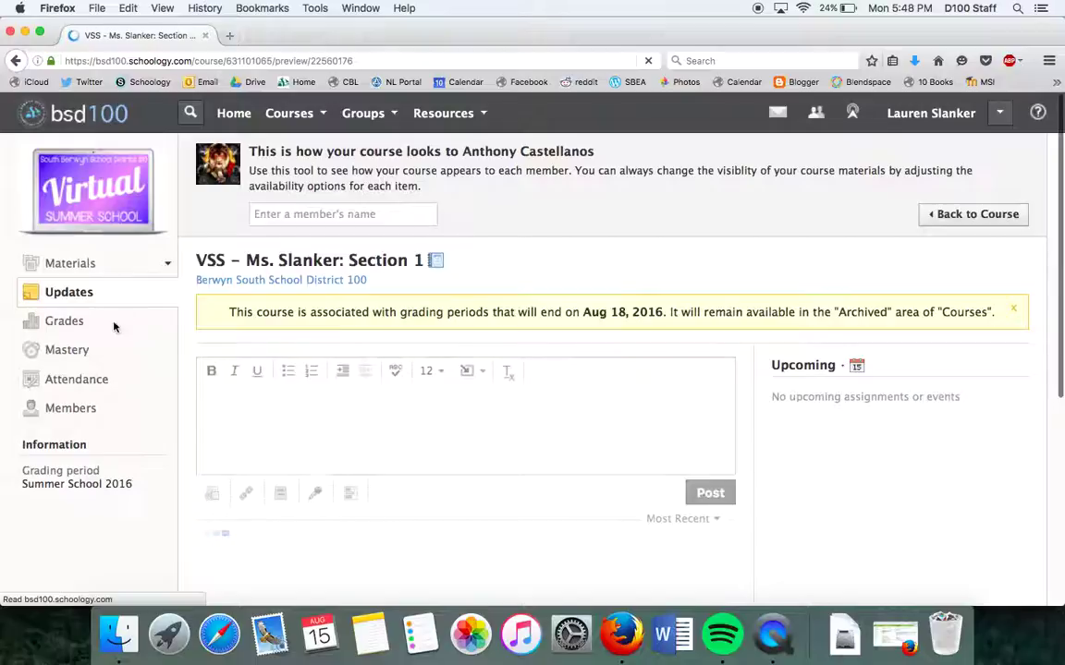
pyautogui.click(79, 322)
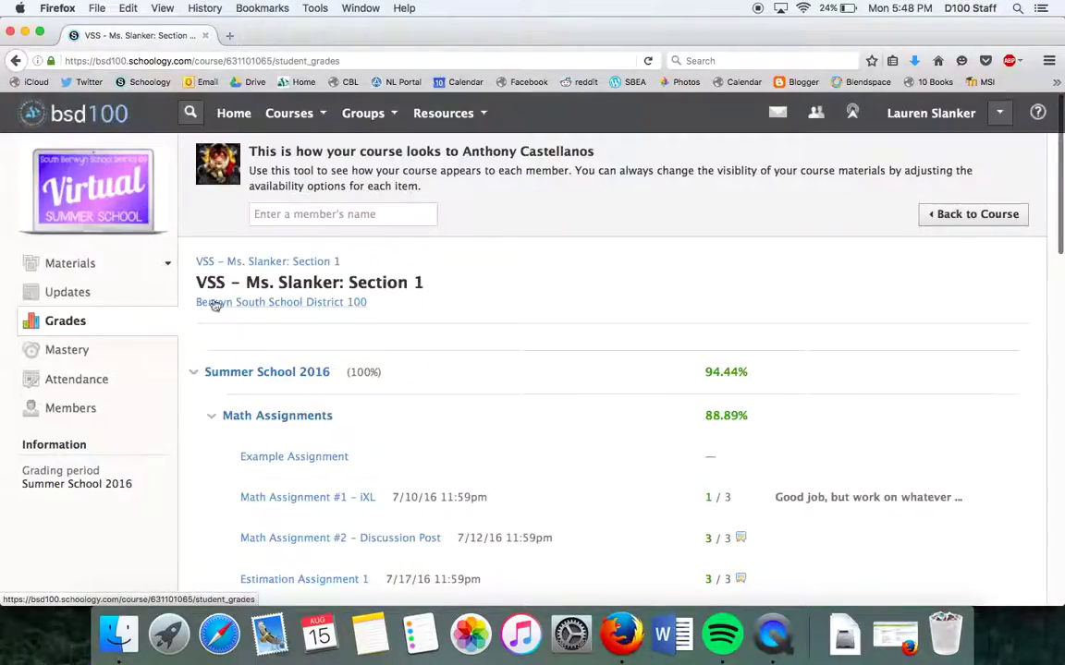
pyautogui.scroll(-3, 544, 449)
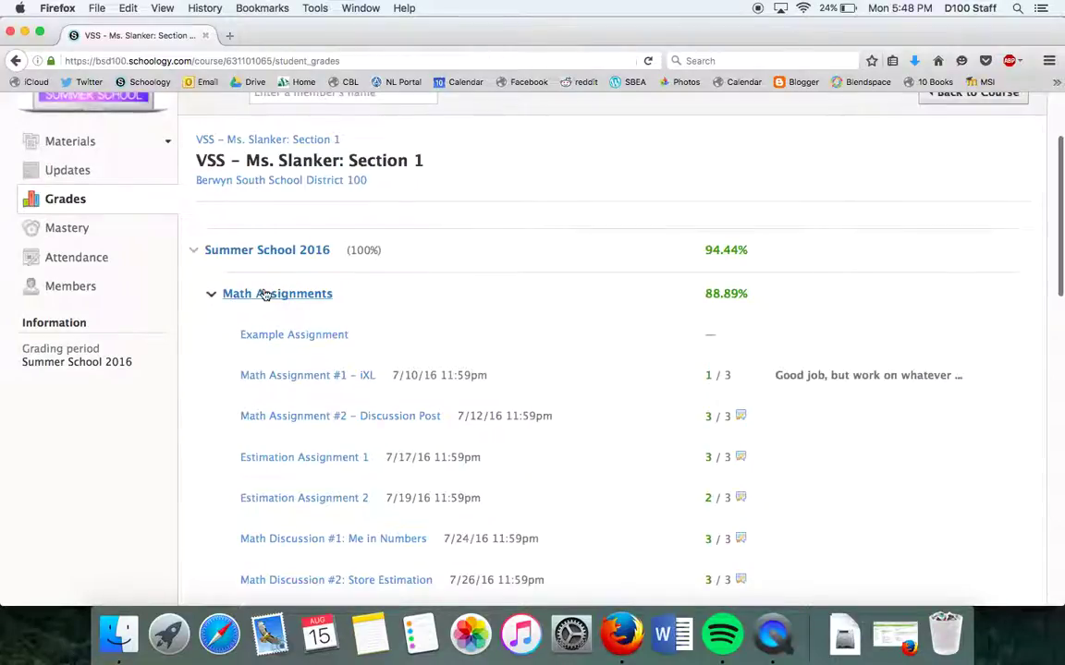
pyautogui.scroll(-15, 265, 295)
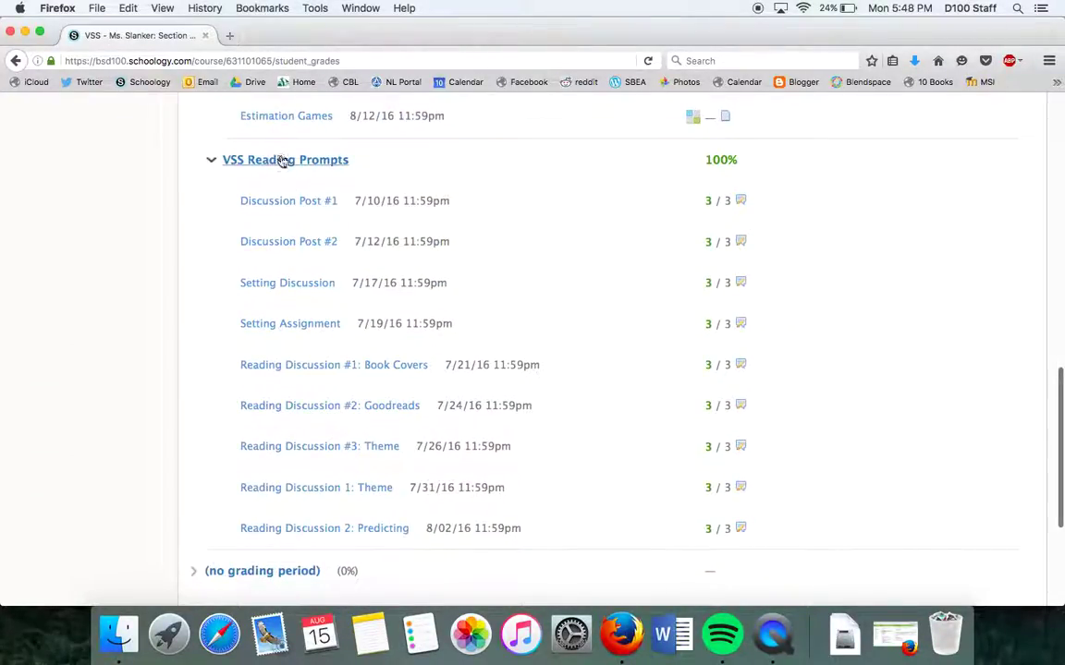
pyautogui.scroll(11, 282, 161)
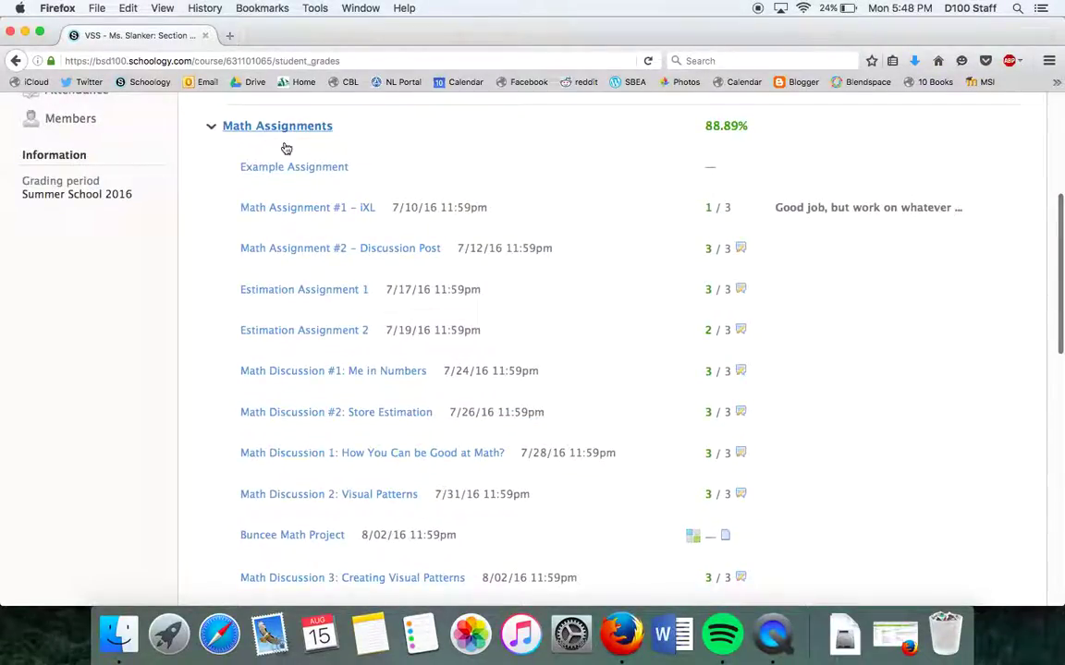
pyautogui.scroll(6, 287, 151)
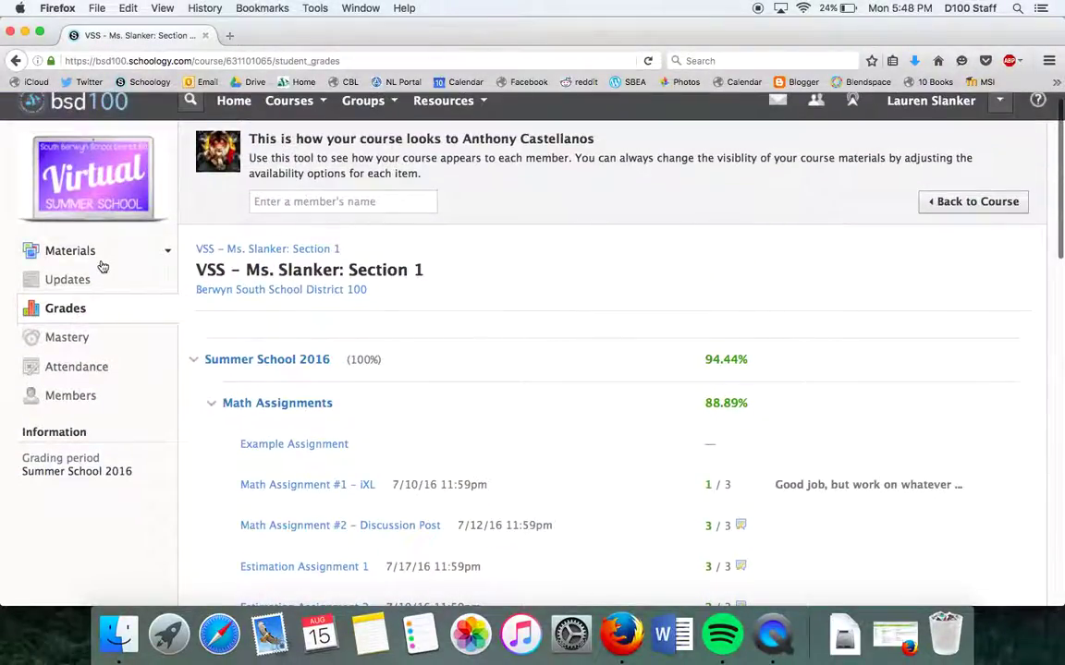
# Leave the student preview, return to the course and reopen its grade setup.
pyautogui.click(15, 61)
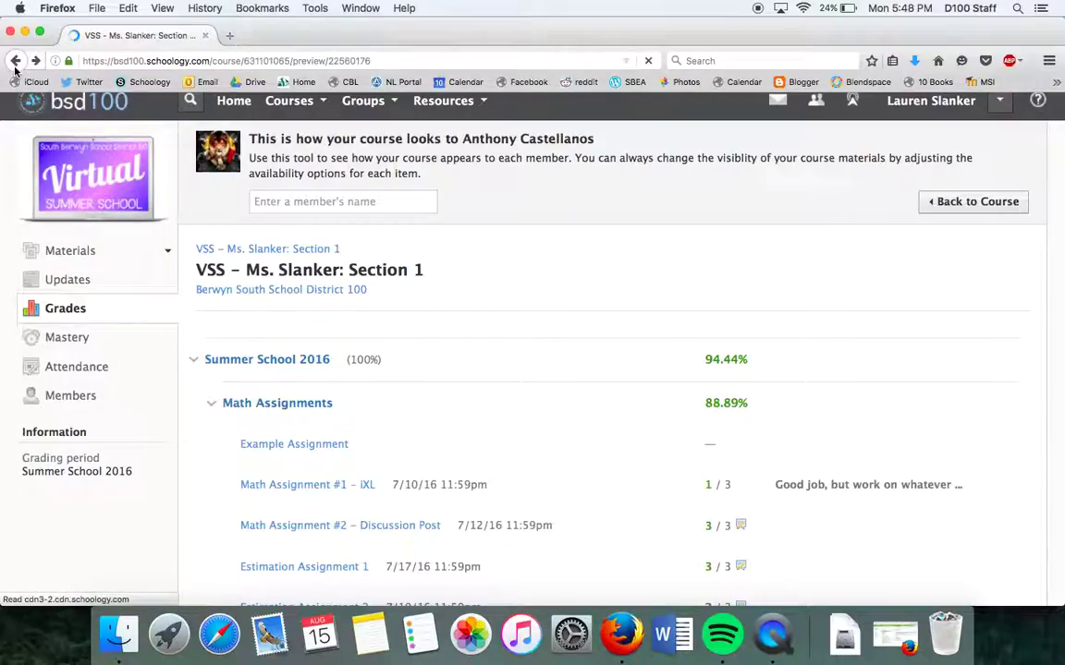
pyautogui.click(16, 63)
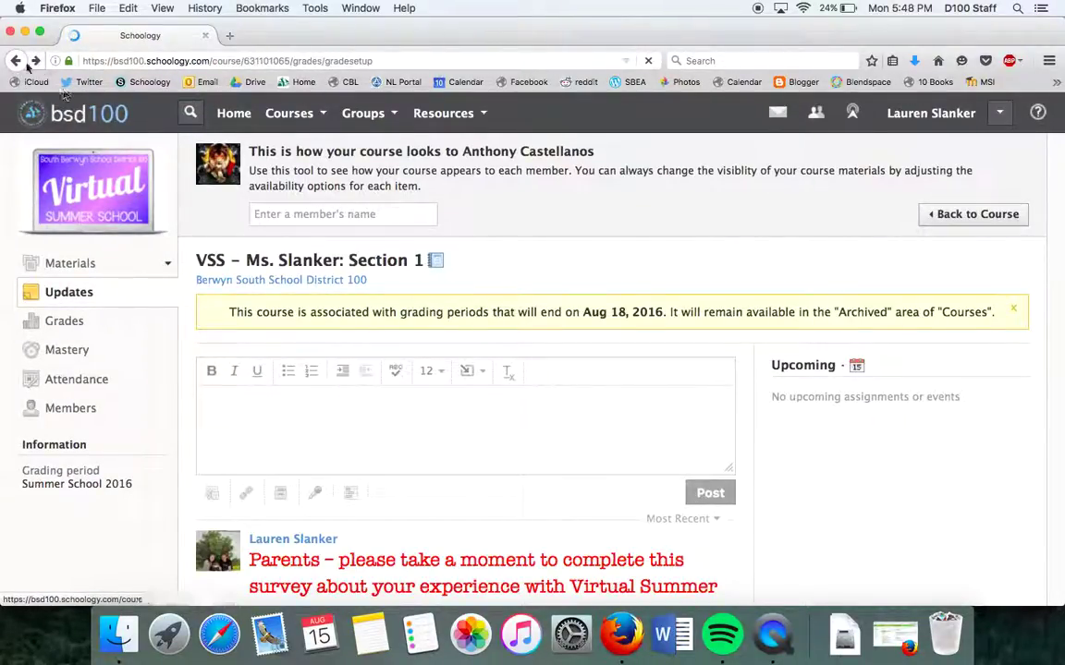
pyautogui.click(15, 61)
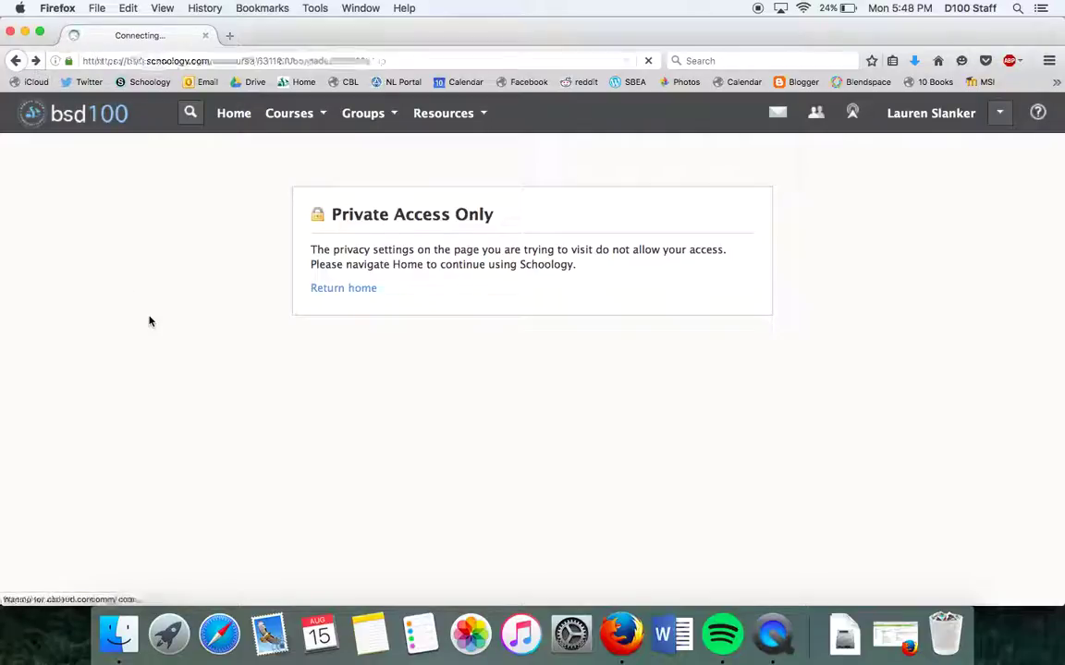
pyautogui.click(67, 320)
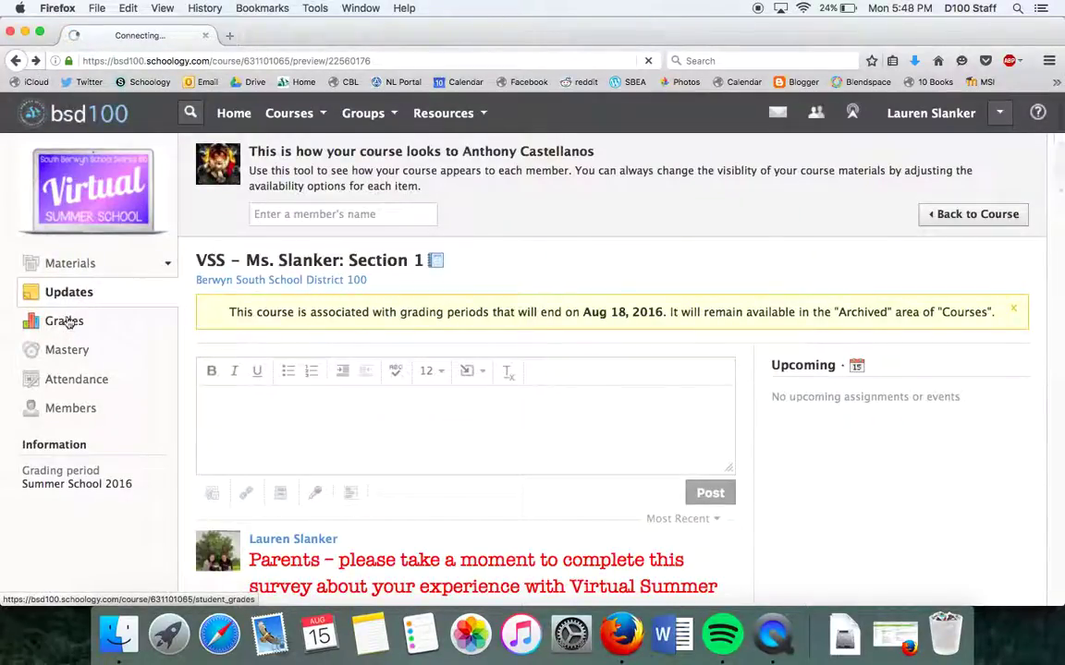
pyautogui.click(961, 214)
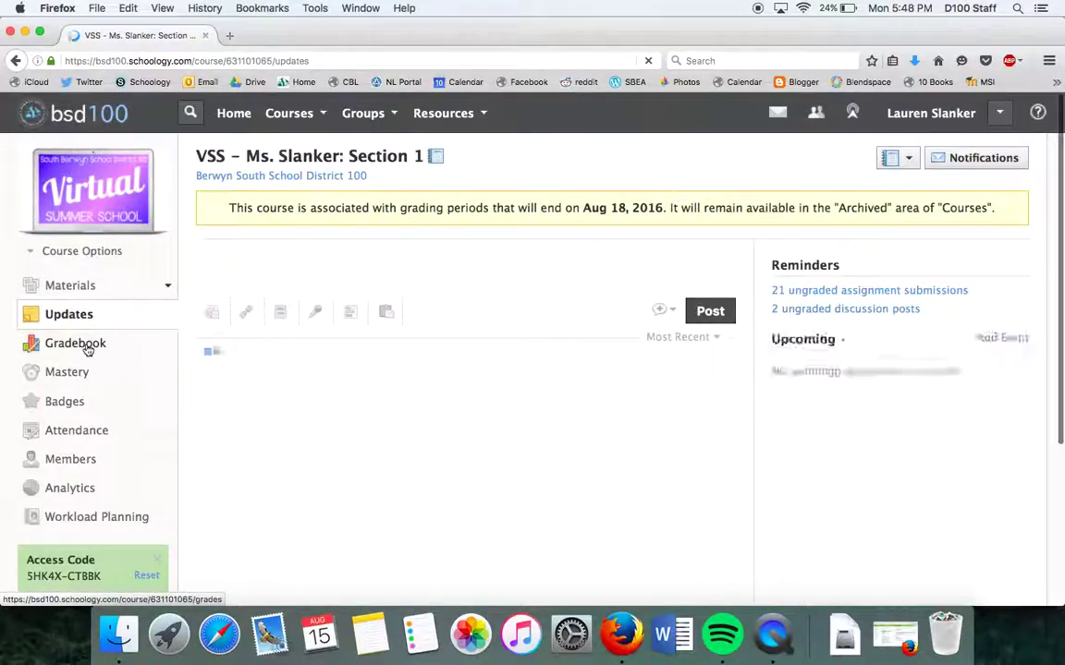
pyautogui.click(86, 348)
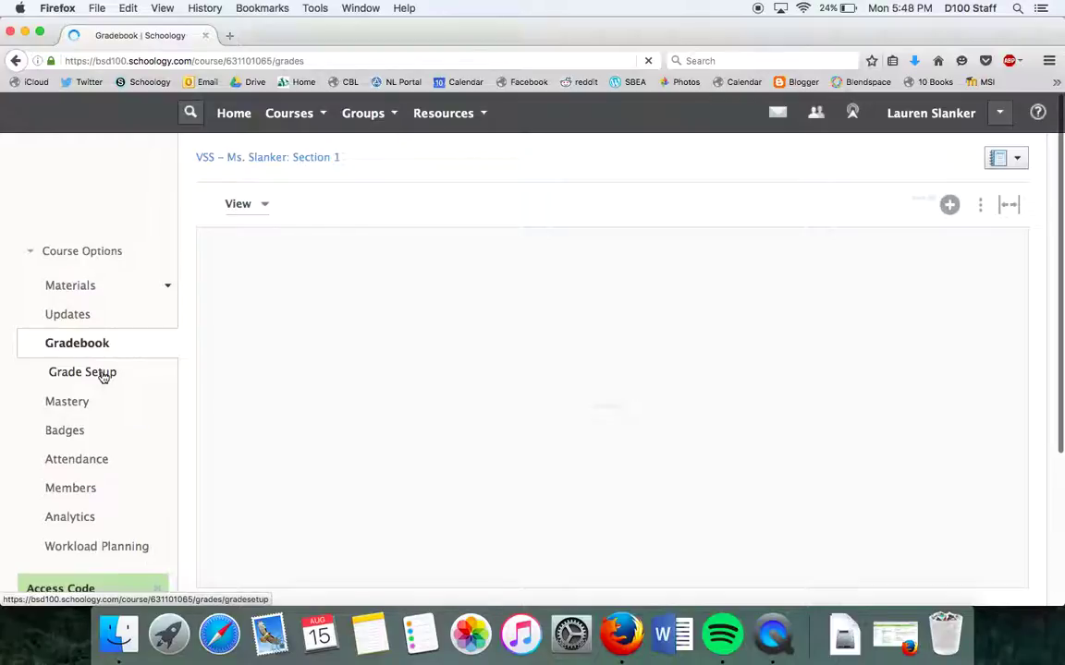
pyautogui.click(104, 376)
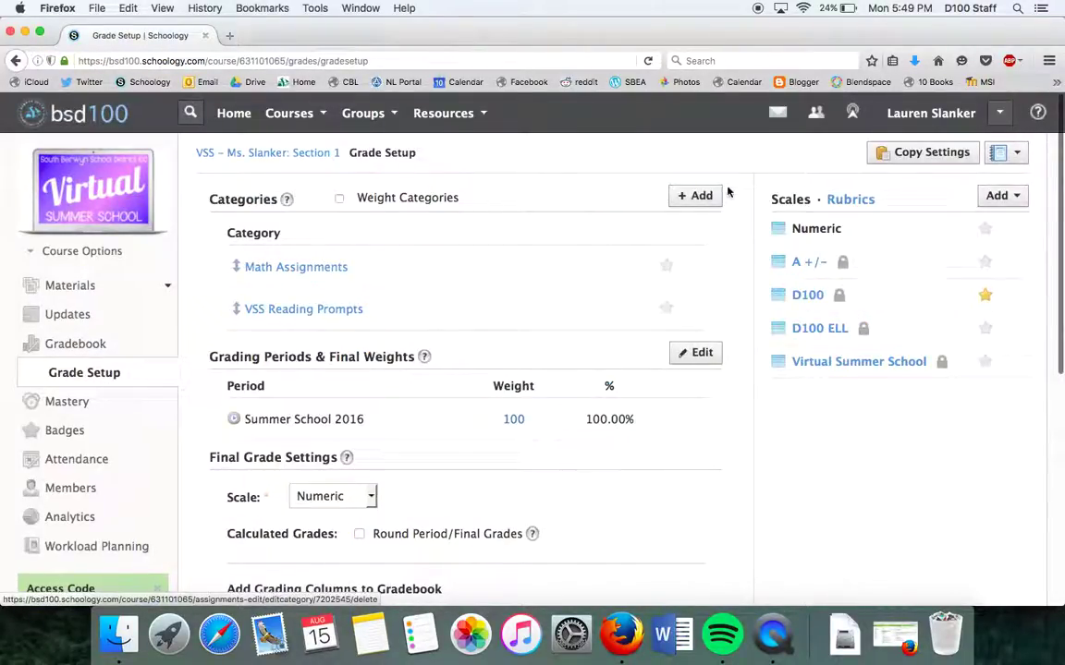
pyautogui.click(707, 196)
pyautogui.click(505, 232)
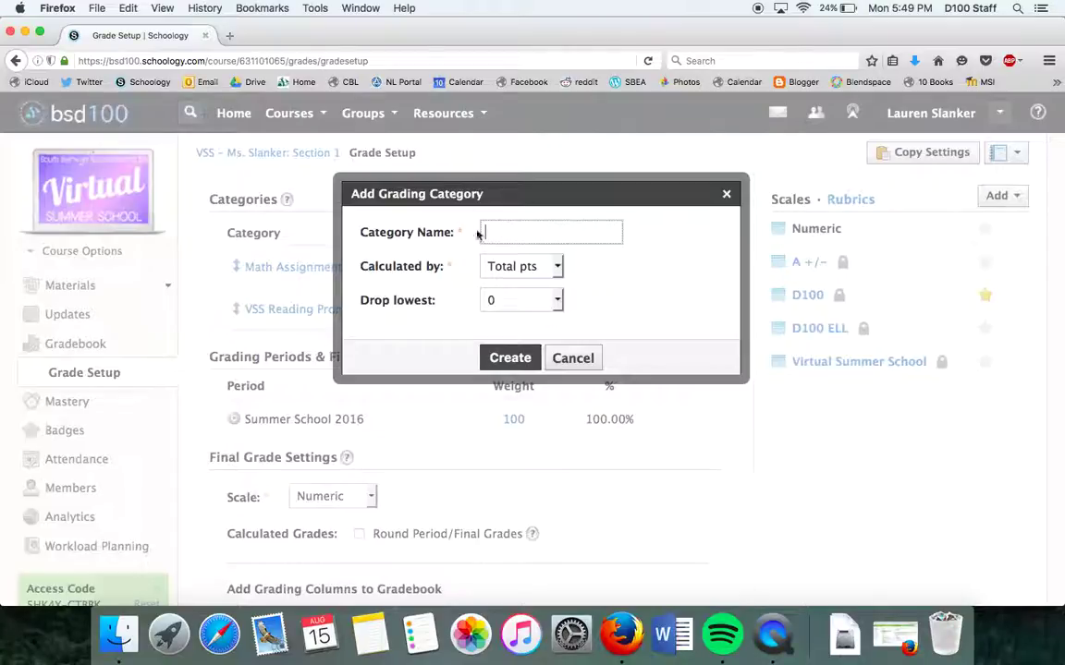
pyautogui.click(584, 357)
# Set the final grade scale to D100 and save the grade setup changes.
pyautogui.scroll(-5, 477, 352)
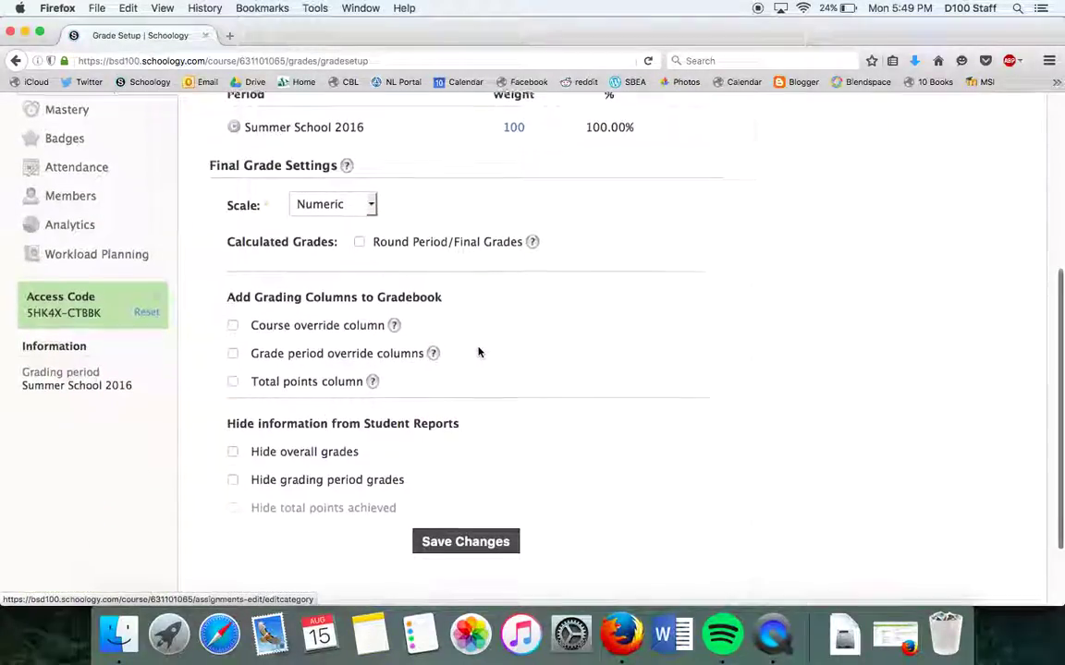
pyautogui.click(333, 205)
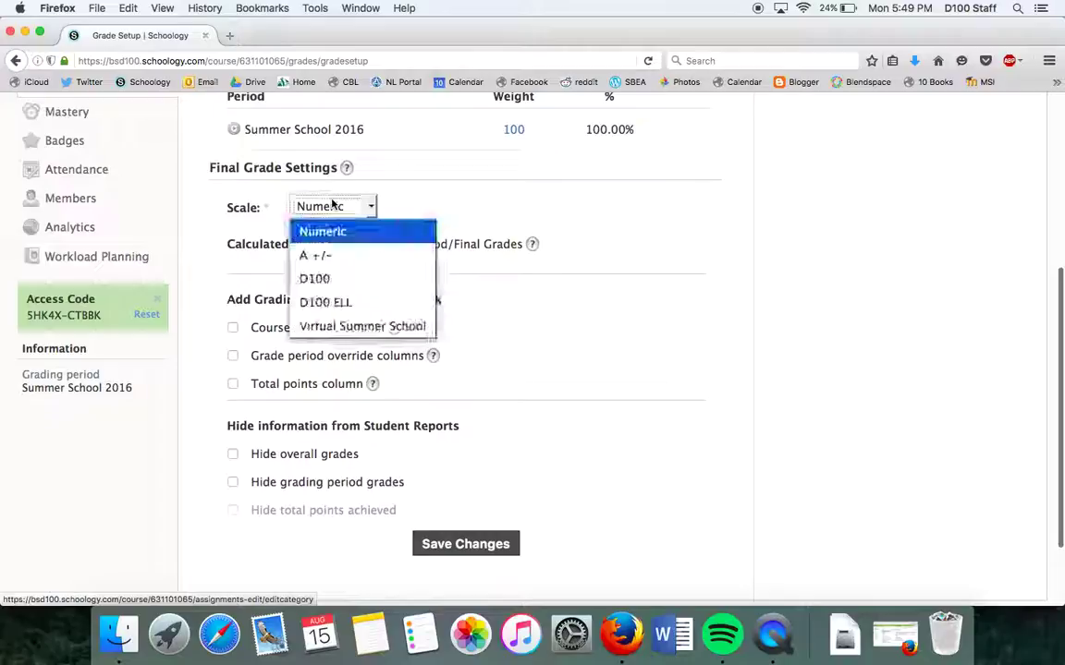
pyautogui.click(327, 277)
pyautogui.scroll(-2, 398, 287)
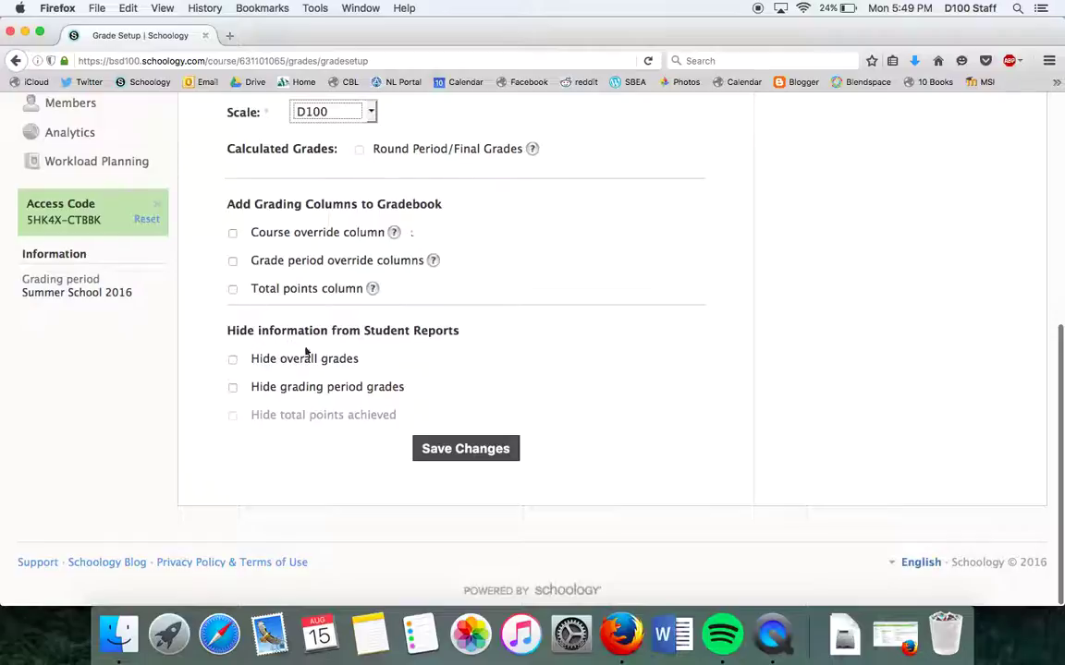
pyautogui.scroll(8, 374, 254)
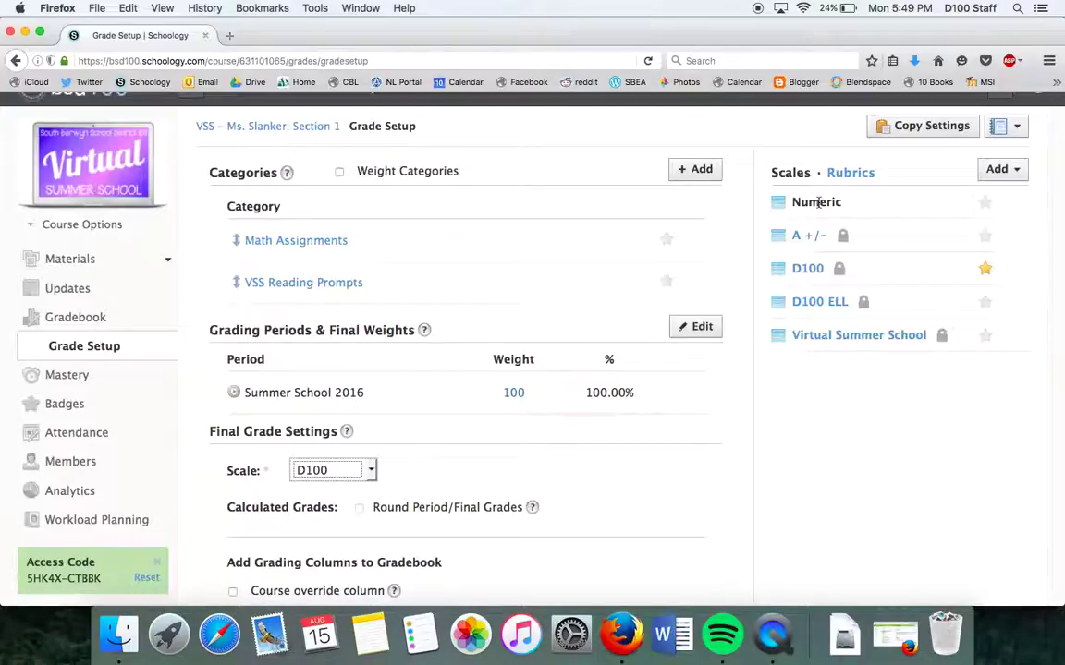
pyautogui.scroll(-5, 509, 442)
pyautogui.click(463, 451)
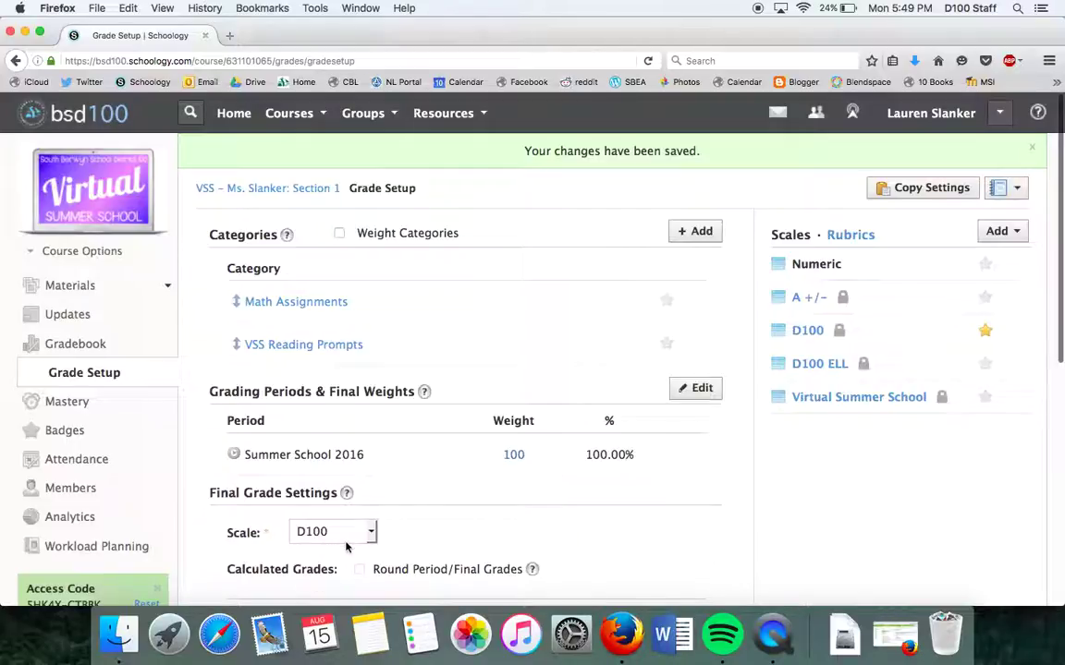
# Copy the categories, grading scales and rubrics settings to Example Course 1: Section 1.
pyautogui.click(933, 189)
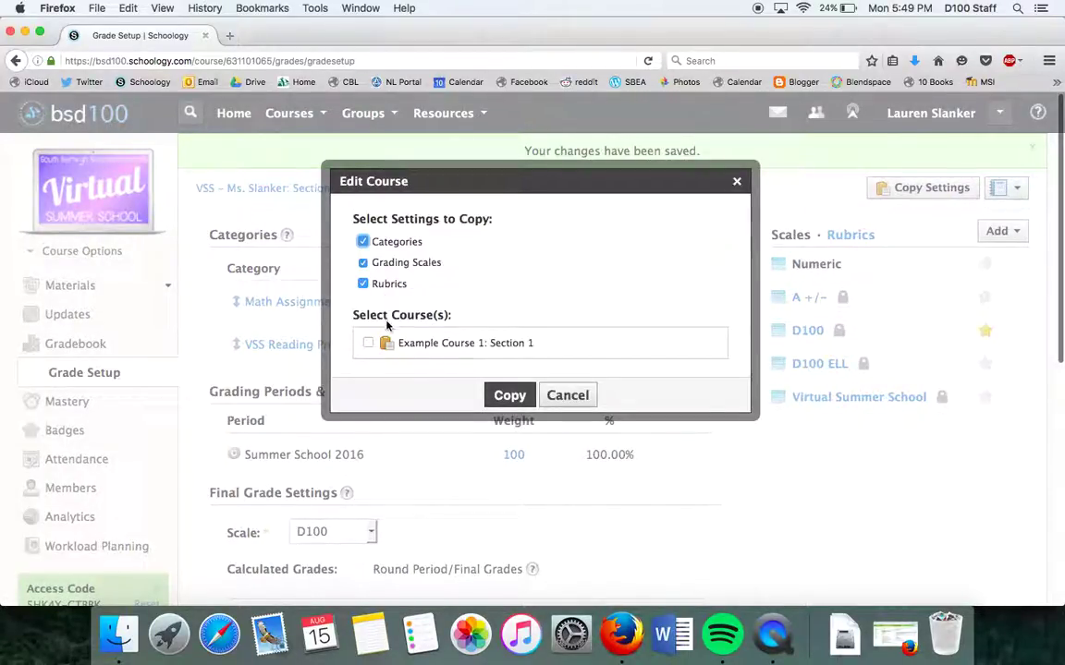
pyautogui.click(369, 344)
pyautogui.click(509, 395)
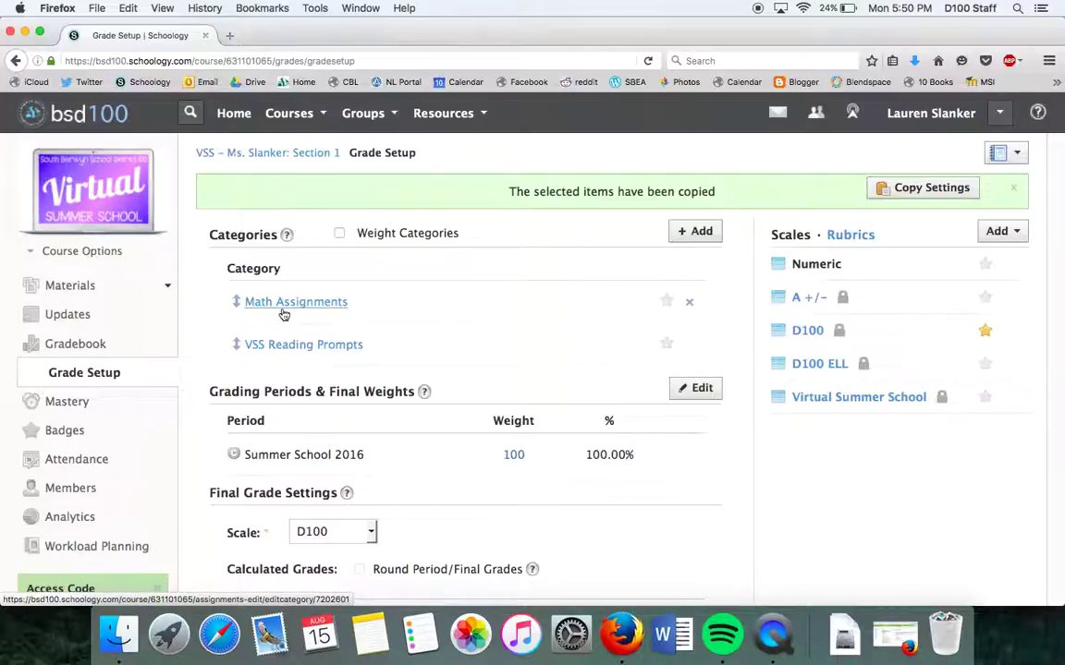
pyautogui.scroll(-2, 277, 315)
pyautogui.scroll(2, 284, 315)
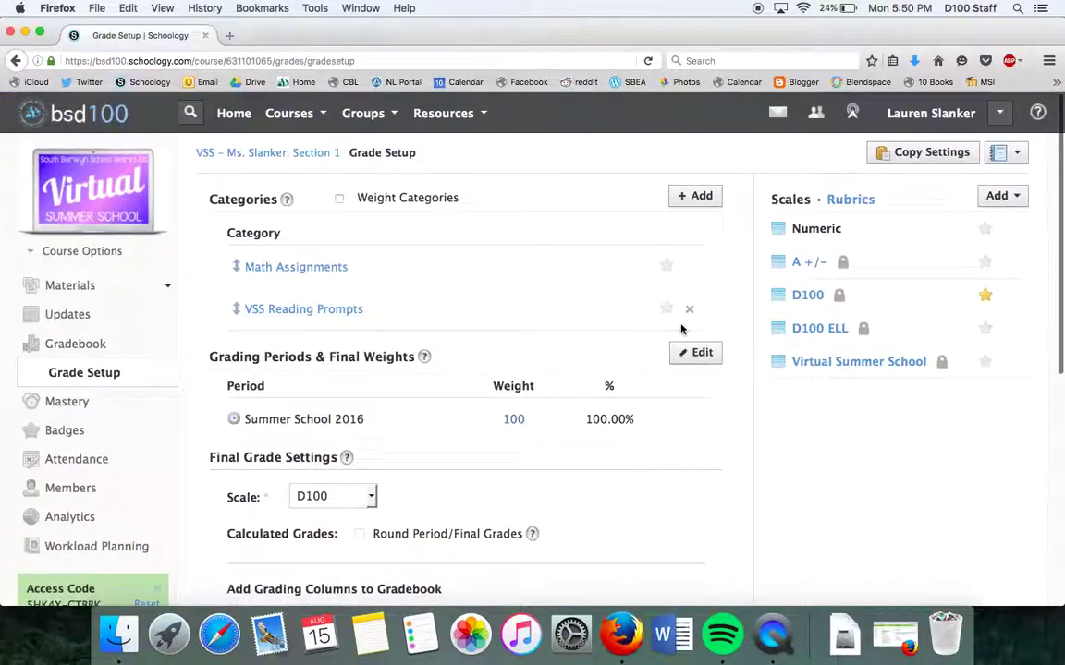
# Show the course's rubrics and start a new rubric titled "Example Rubric".
pyautogui.click(864, 201)
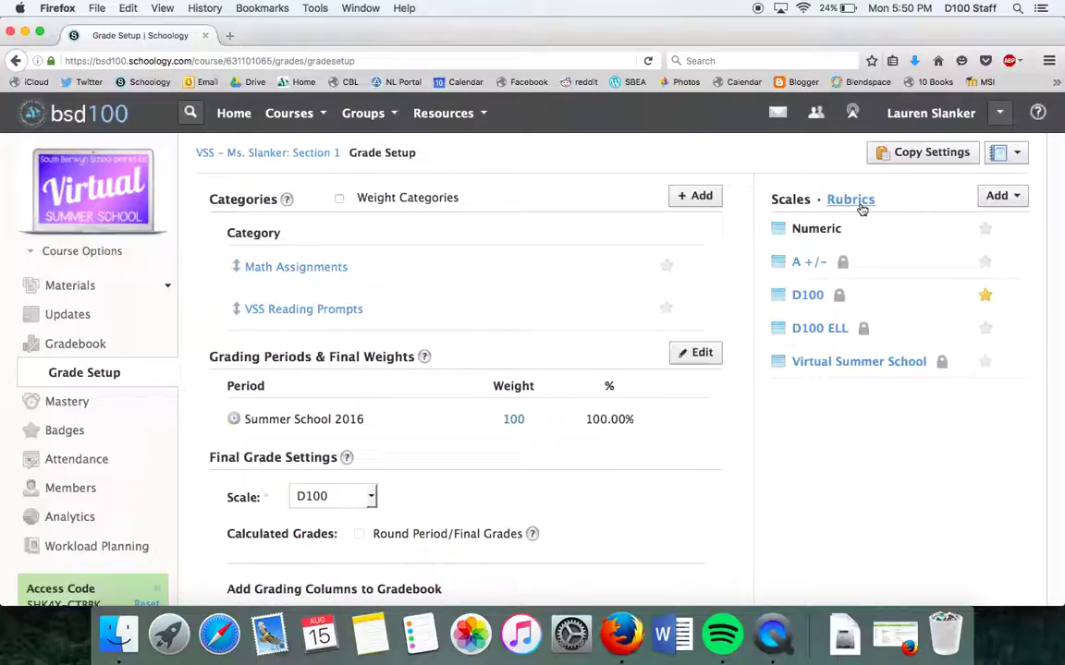
pyautogui.click(861, 207)
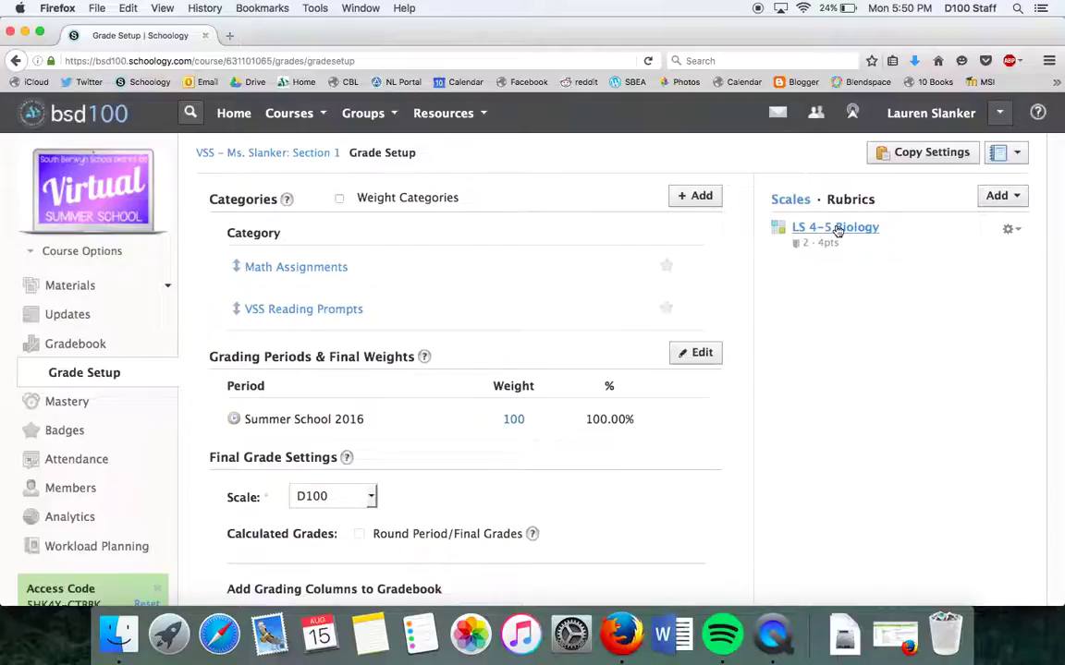
pyautogui.click(1000, 195)
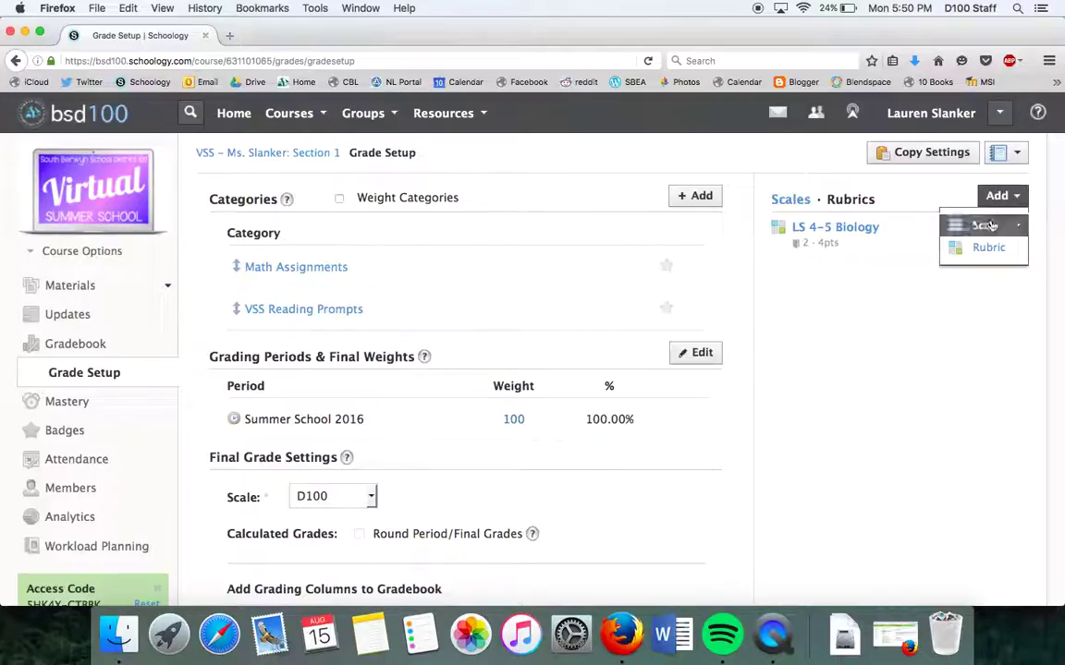
pyautogui.click(988, 248)
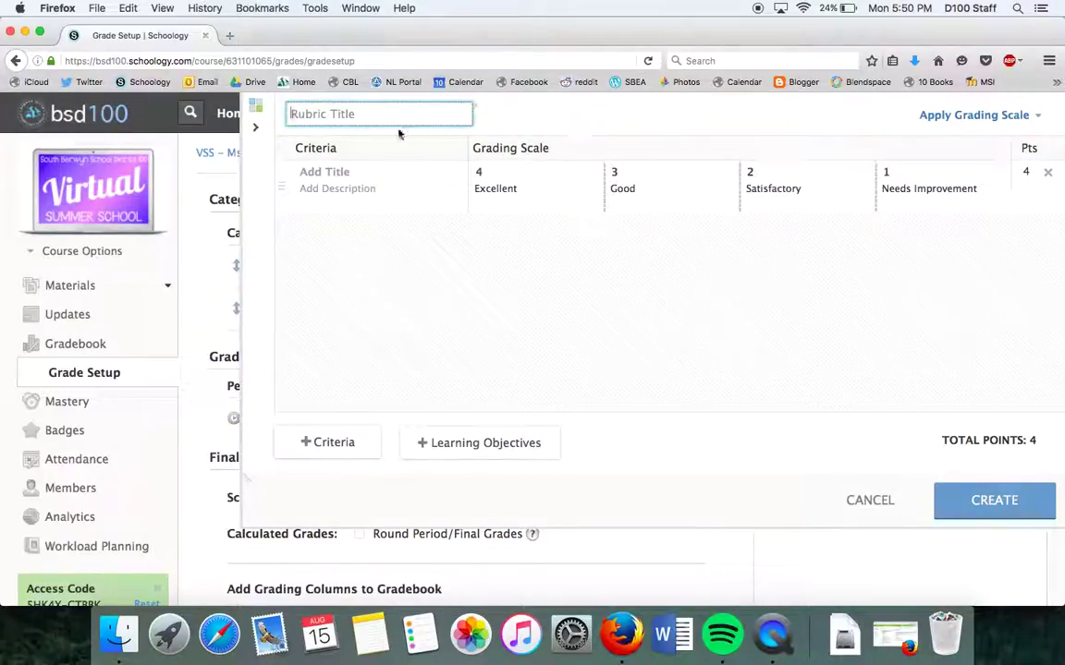
pyautogui.write('Example Rubric')
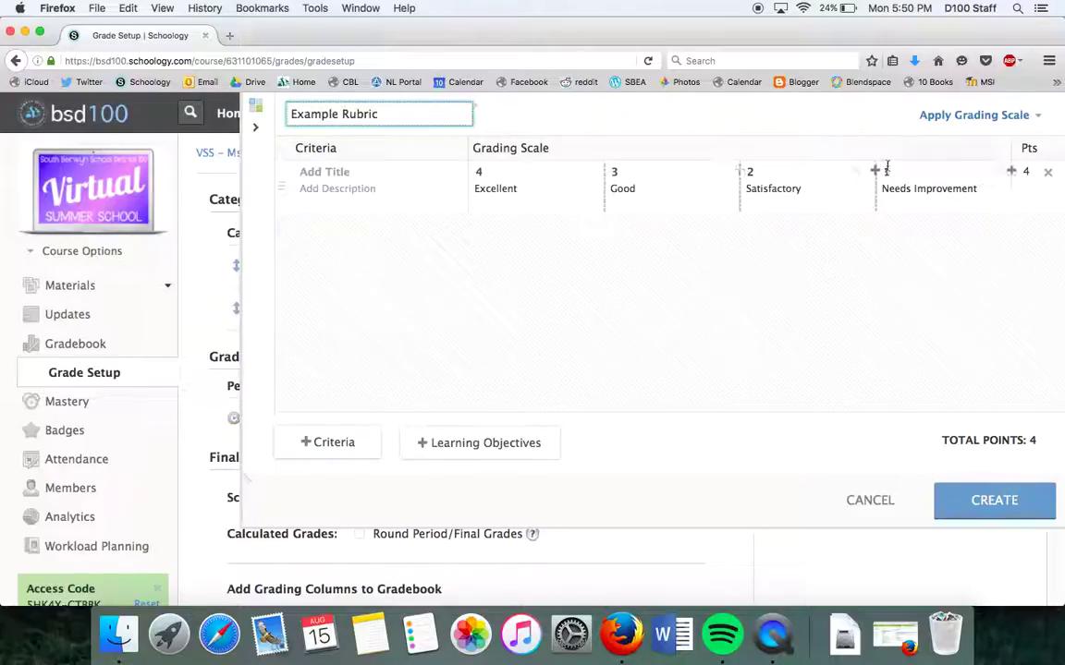
# Replace the new rubric's current grading scale with the D100 scale.
pyautogui.click(1026, 115)
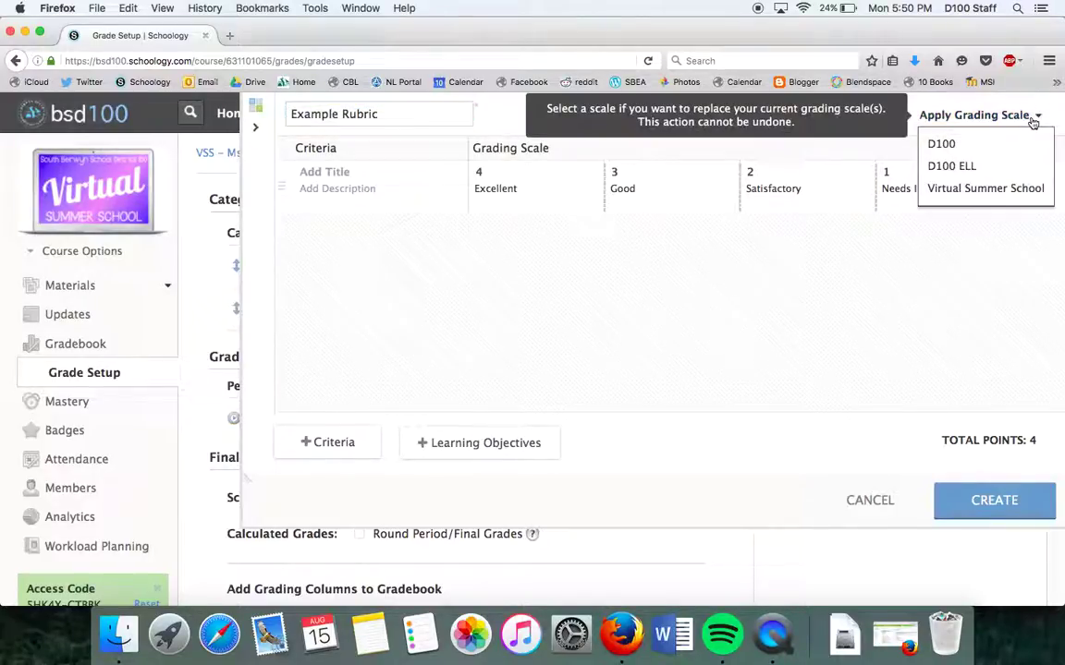
pyautogui.click(967, 145)
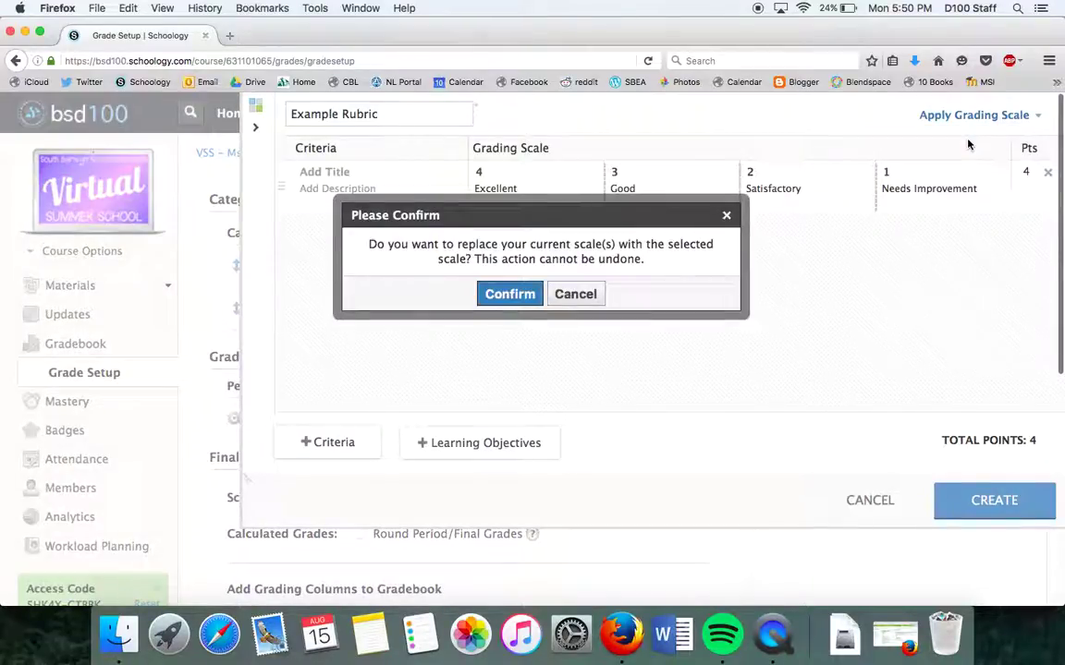
pyautogui.click(511, 294)
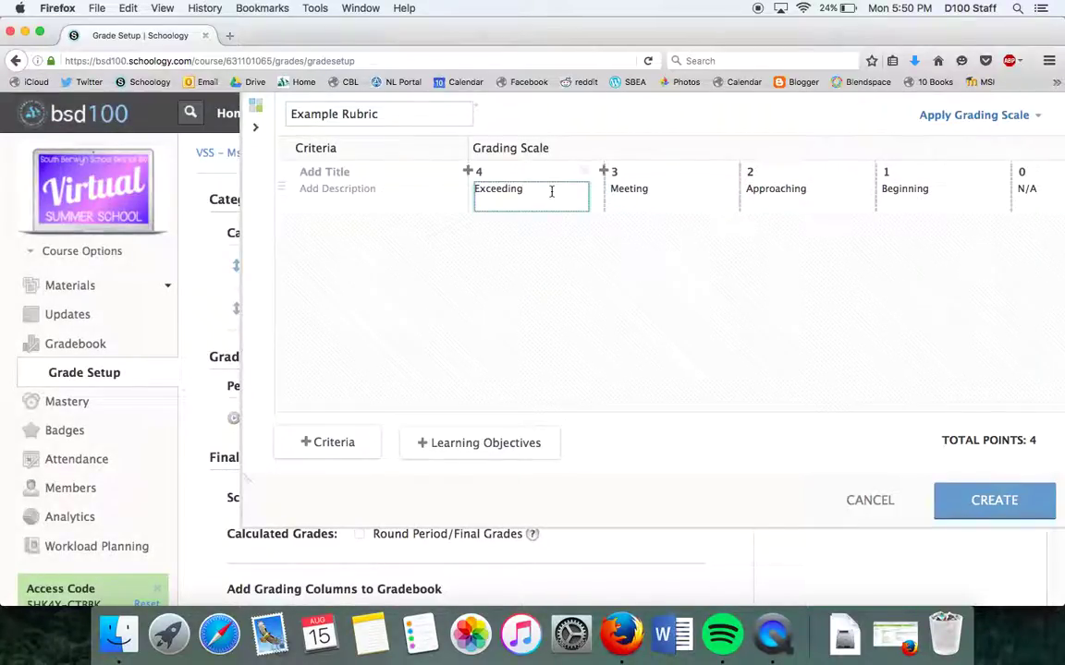
# Browse the custom school learning objectives to Middle School, Science, Life Science, MS-LS3 Heredity: Inheritance and Variation of Traits.
pyautogui.click(459, 442)
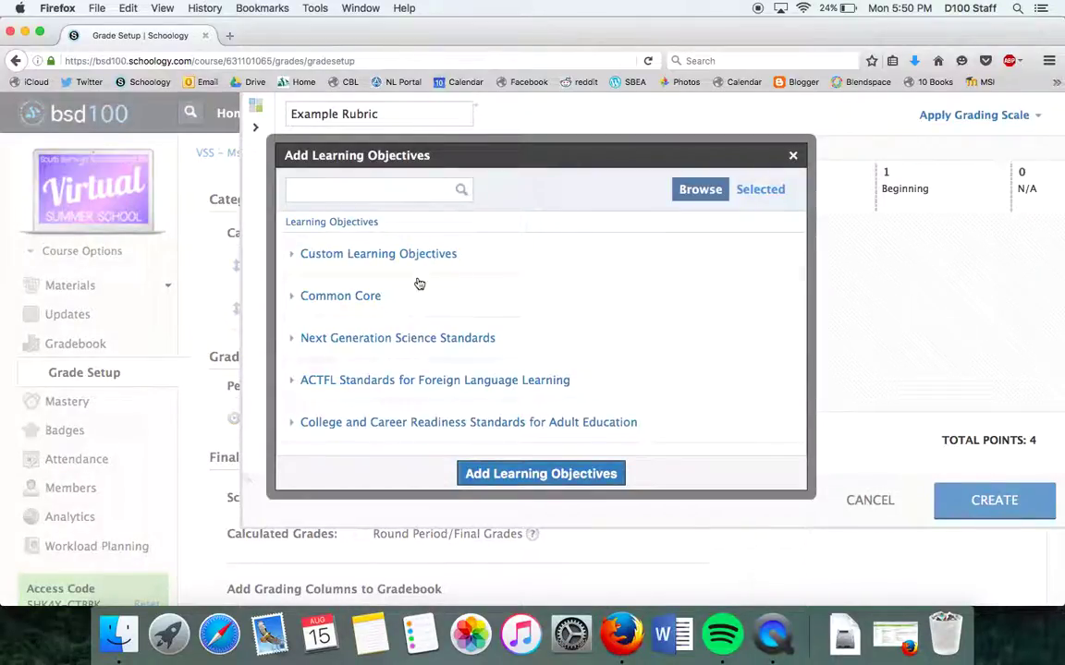
pyautogui.click(352, 255)
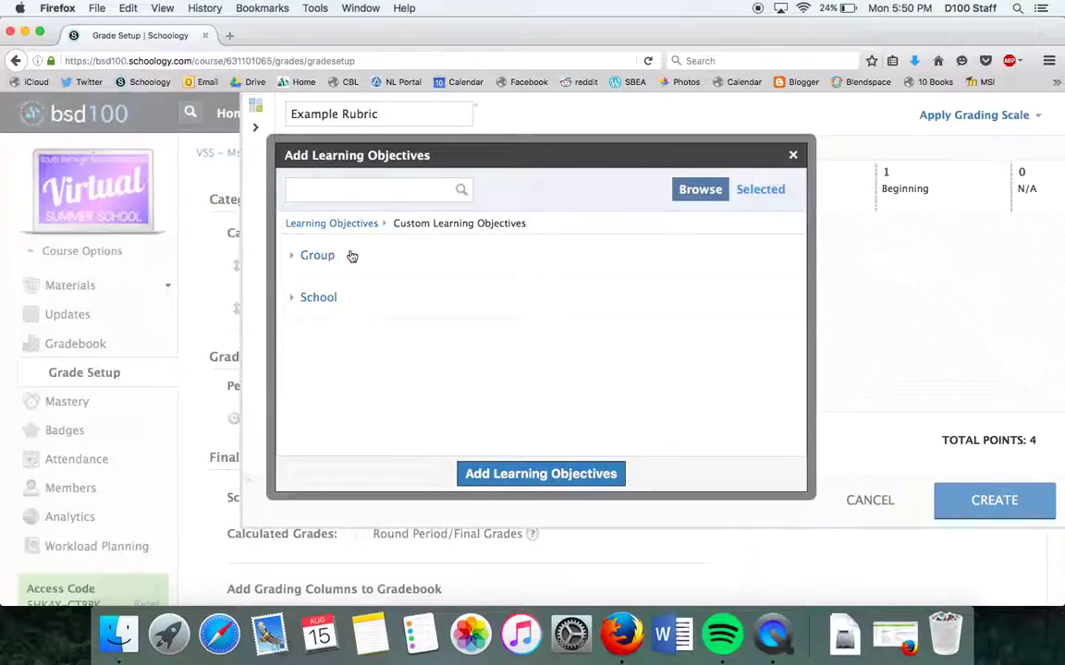
pyautogui.click(345, 301)
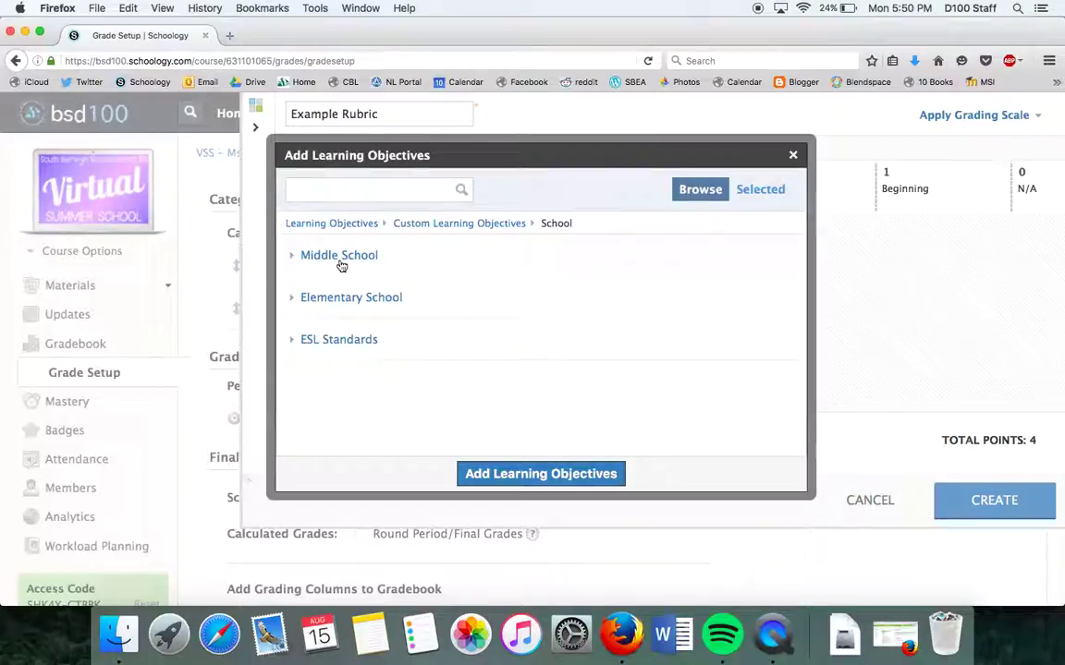
pyautogui.click(340, 264)
pyautogui.click(340, 349)
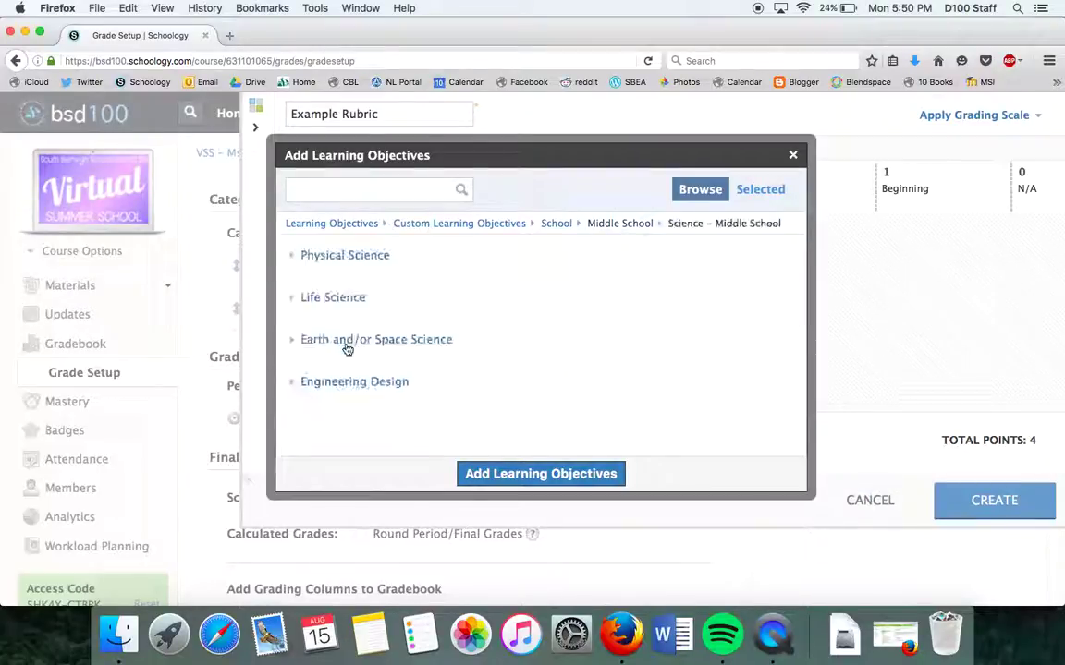
pyautogui.click(325, 301)
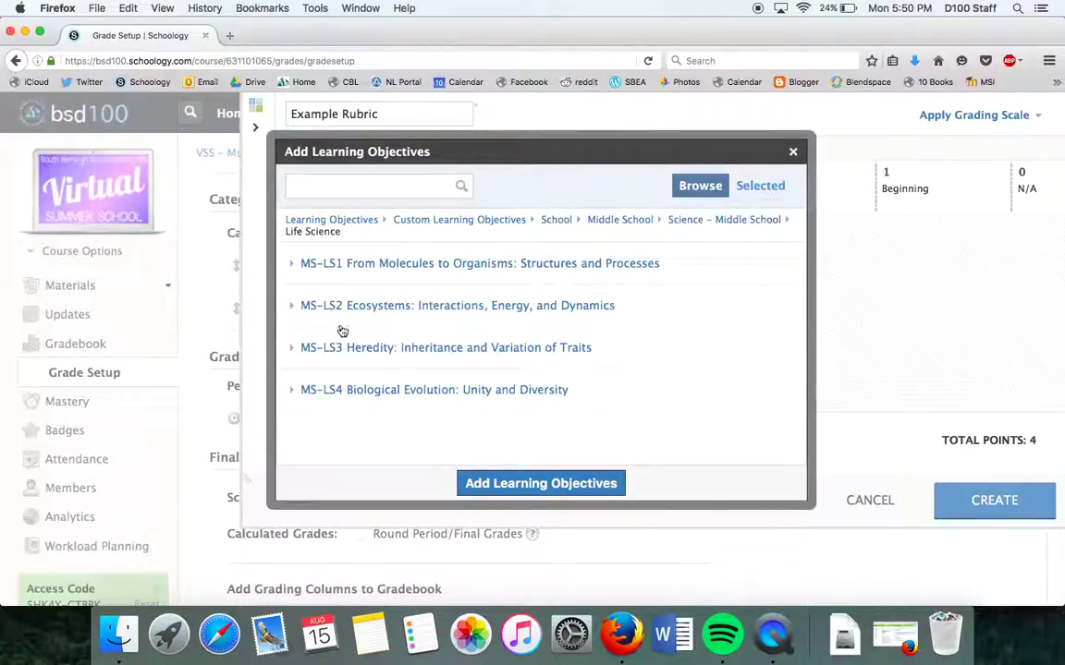
pyautogui.click(344, 347)
# Select only objective MS-LS3-1, leaving MS-LS3-2 unselected, and add it to the rubric as a criterion.
pyautogui.click(377, 352)
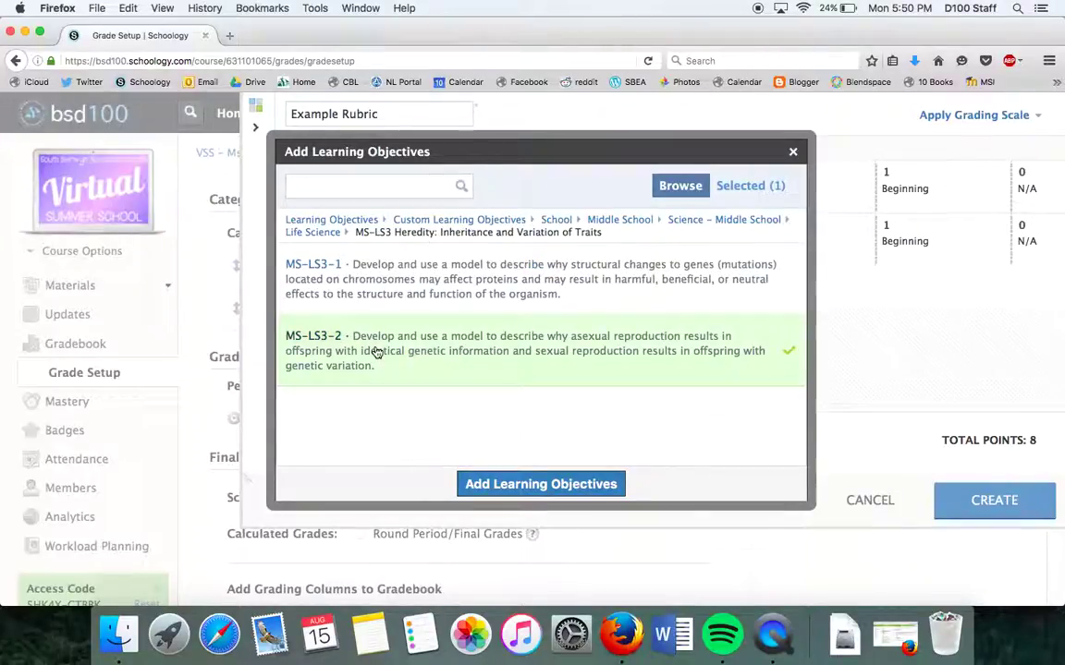
pyautogui.click(379, 280)
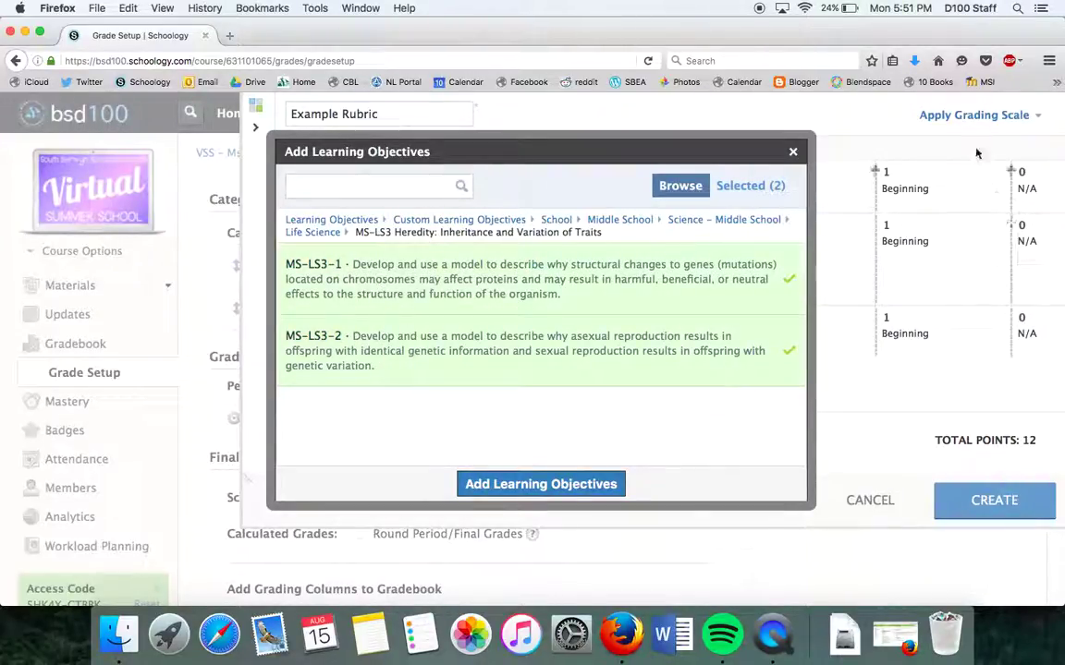
pyautogui.click(492, 356)
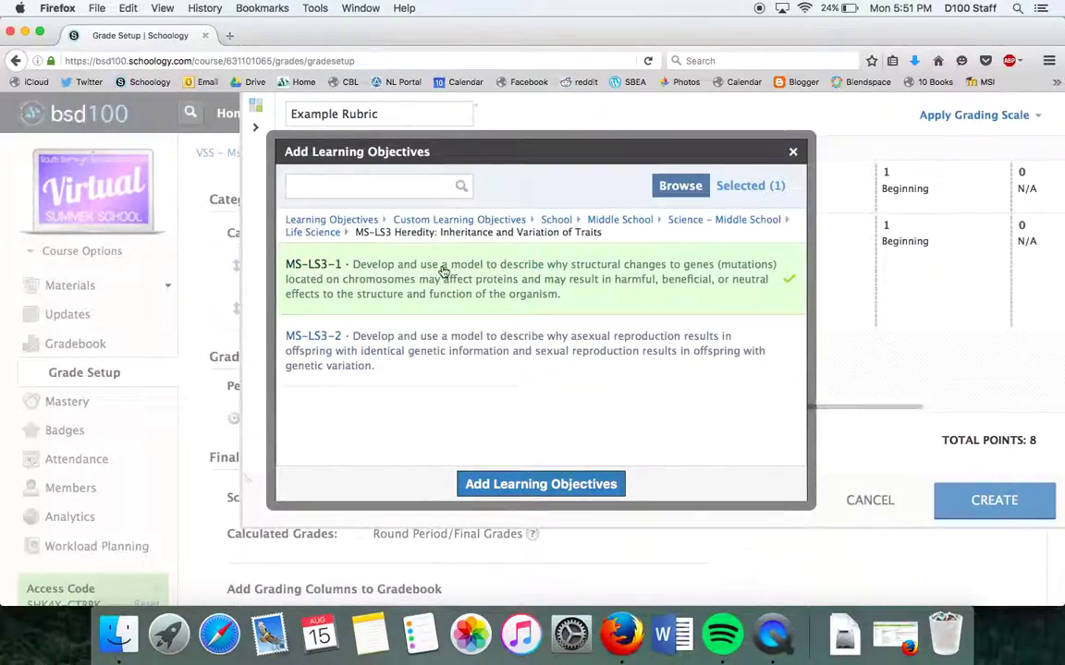
pyautogui.click(518, 486)
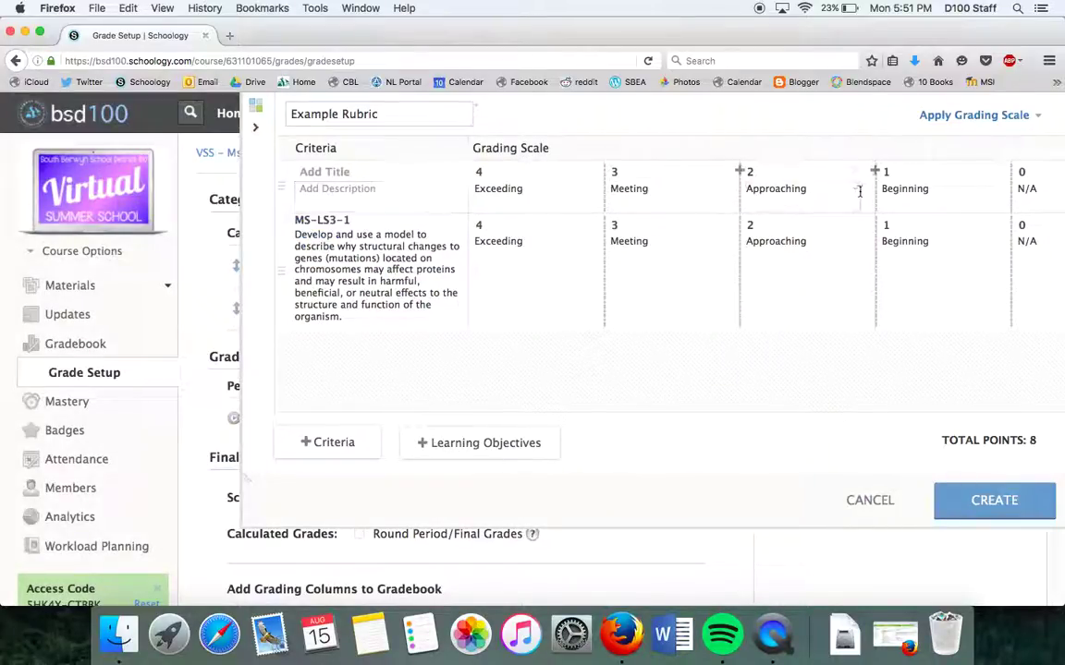
# Remove the blank untitled criterion row from the rubric.
pyautogui.hscroll(3, 855, 193)
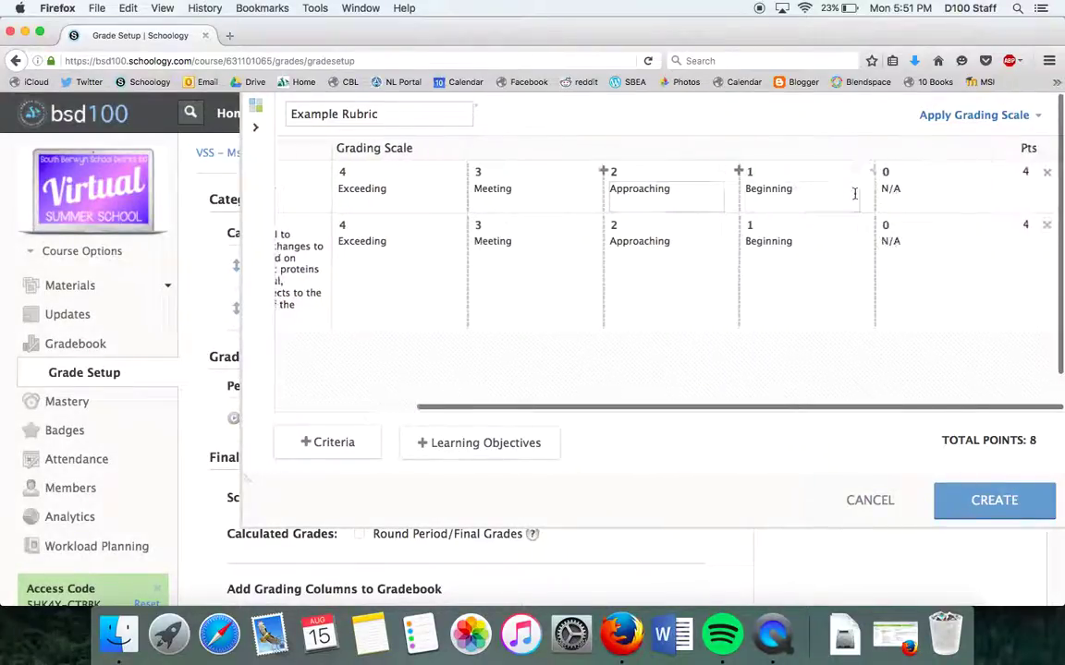
pyautogui.click(1048, 173)
pyautogui.hscroll(-3, 551, 241)
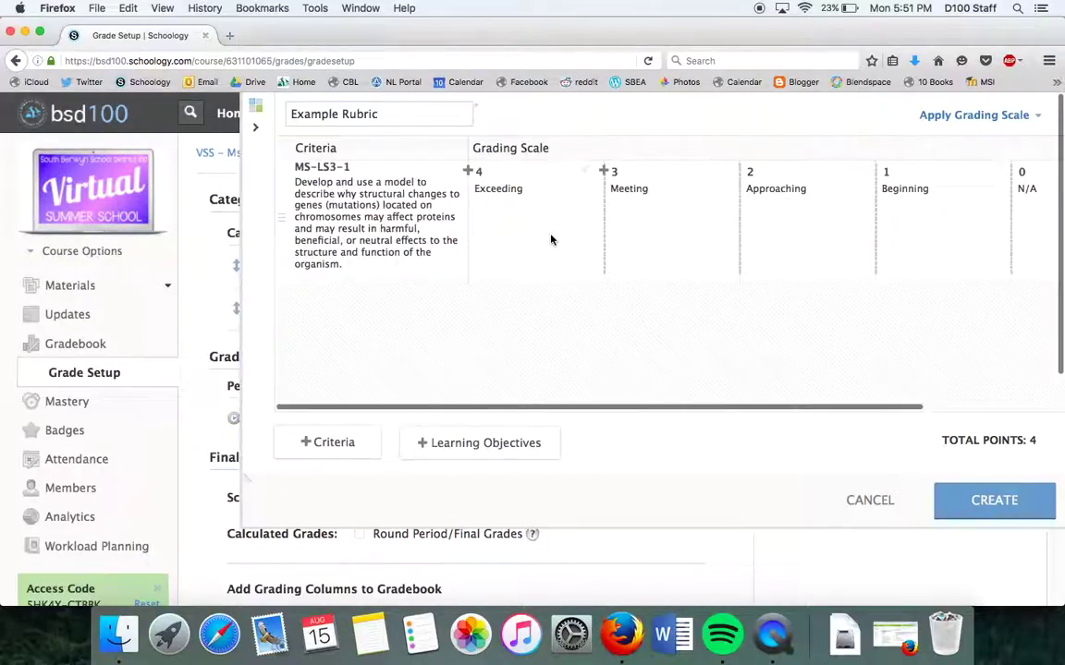
# Add the text "Example" on a separate line below "Exceeding" in the level 4 description of MS-LS3-1.
pyautogui.click(538, 199)
pyautogui.press('Return')
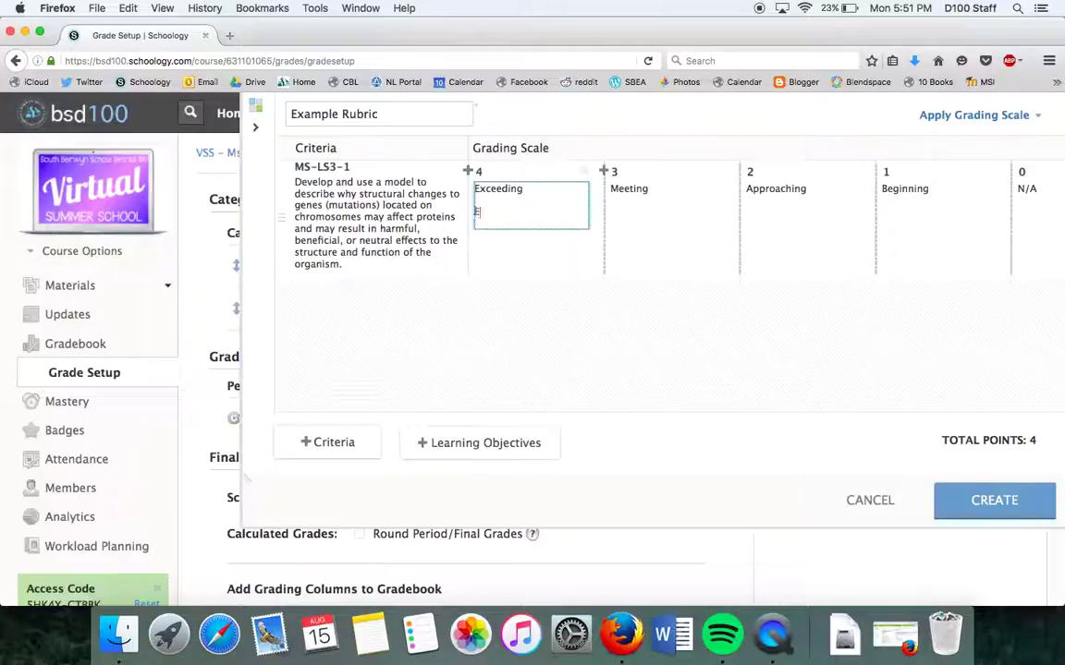
pyautogui.click(627, 192)
pyautogui.click(848, 190)
pyautogui.click(961, 192)
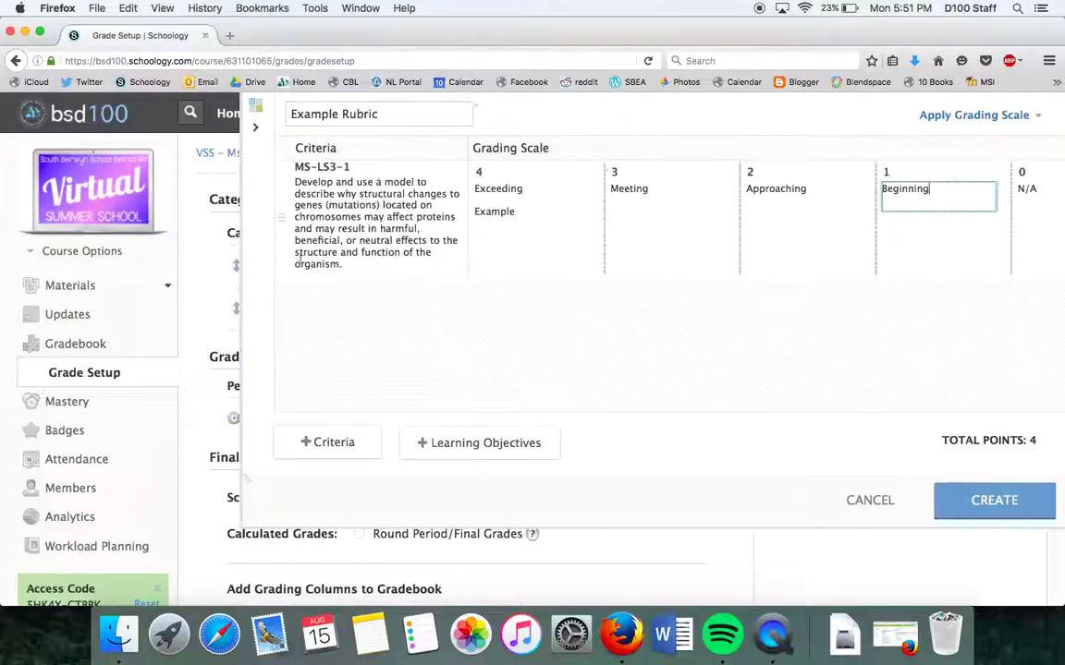
pyautogui.click(339, 206)
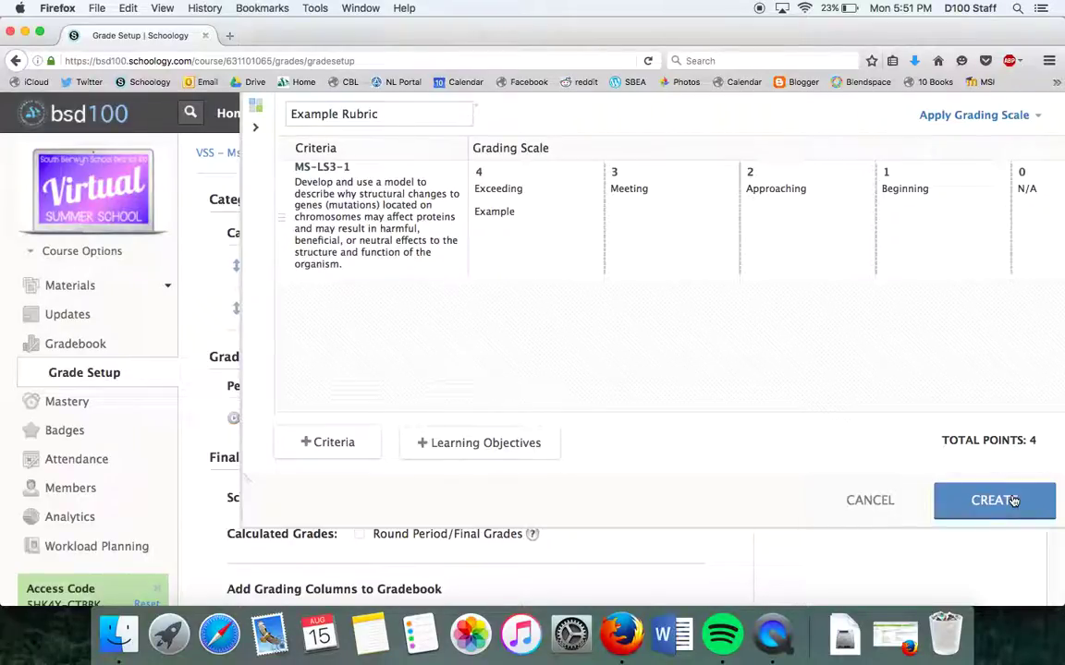
# Create the rubric and show the actions available for Example Rubric in the course's rubric list.
pyautogui.click(996, 500)
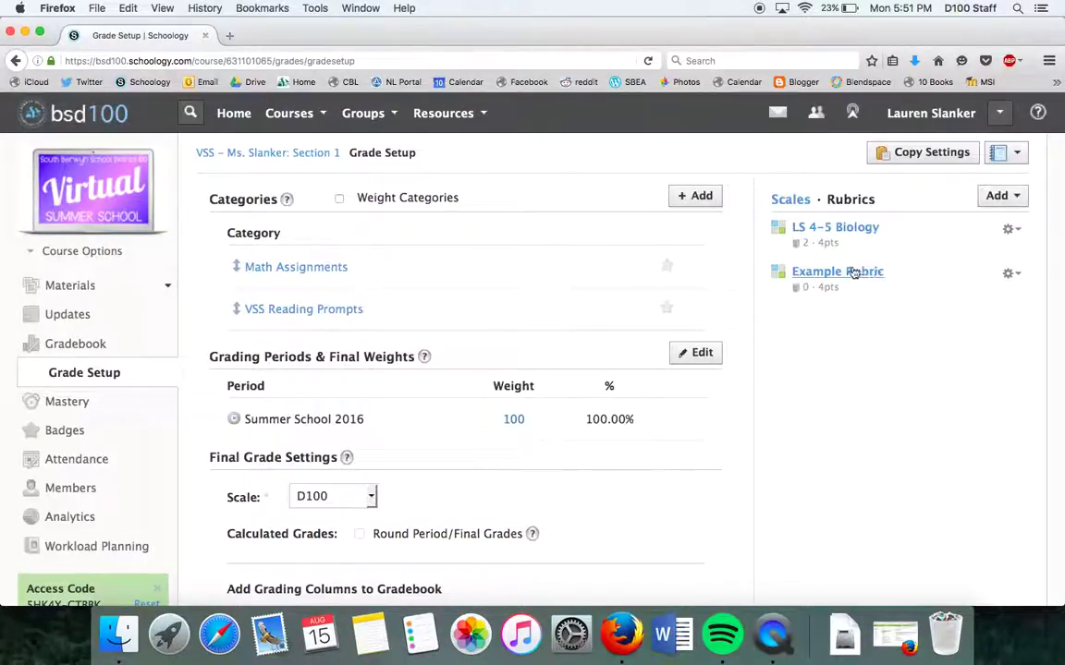
pyautogui.click(1009, 275)
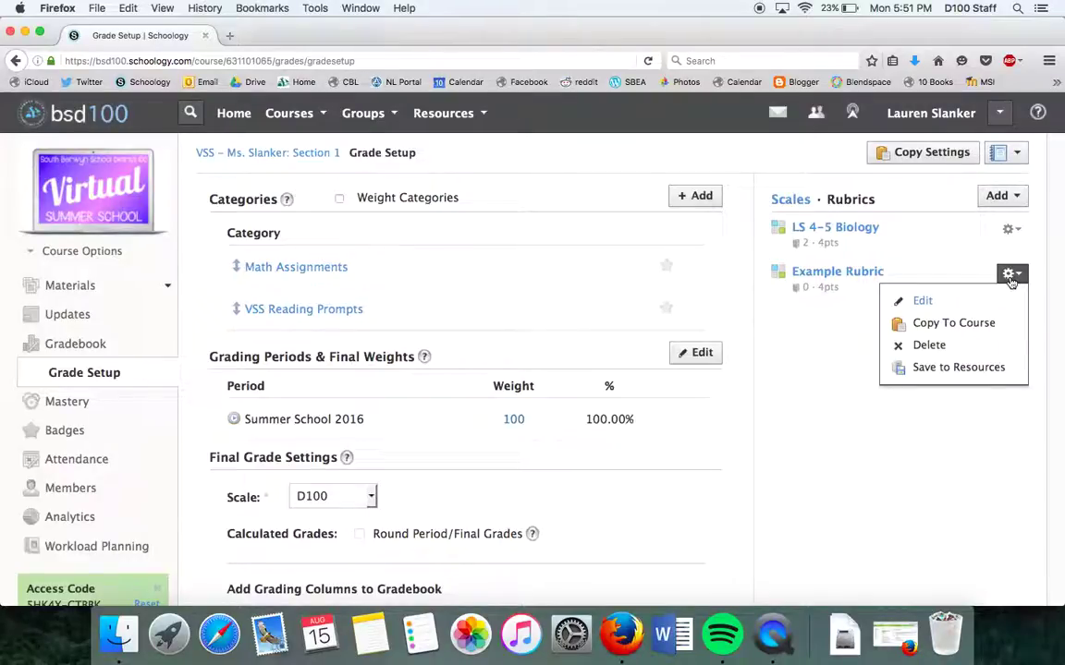
# Start a new assignment in the course materials, view its available scales and rubrics, and cancel the assignment.
pyautogui.click(78, 298)
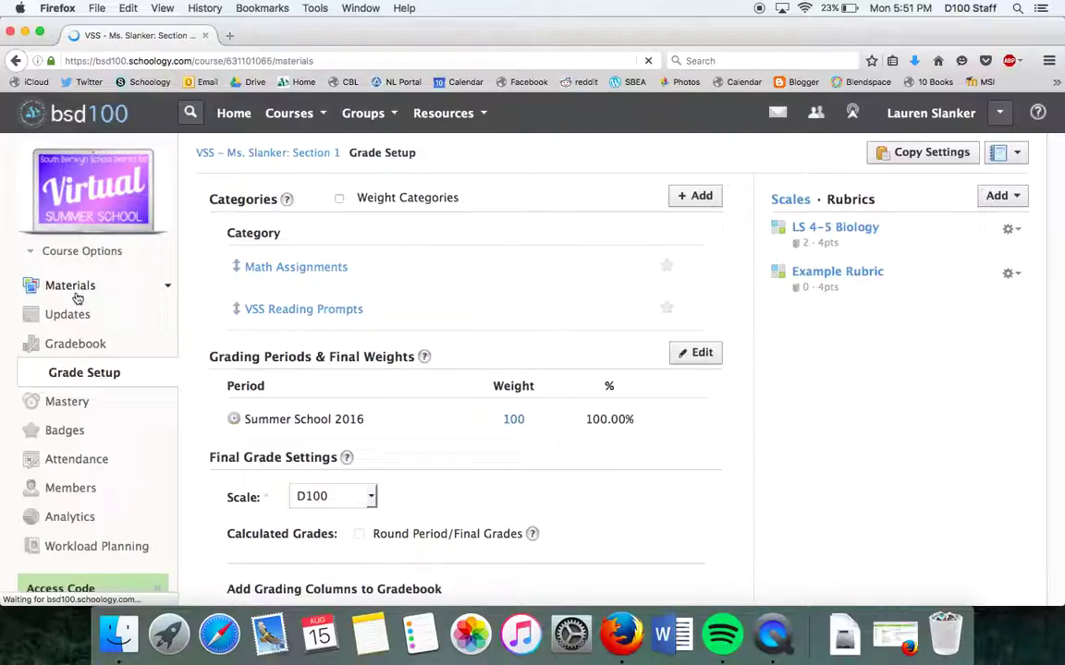
pyautogui.click(259, 257)
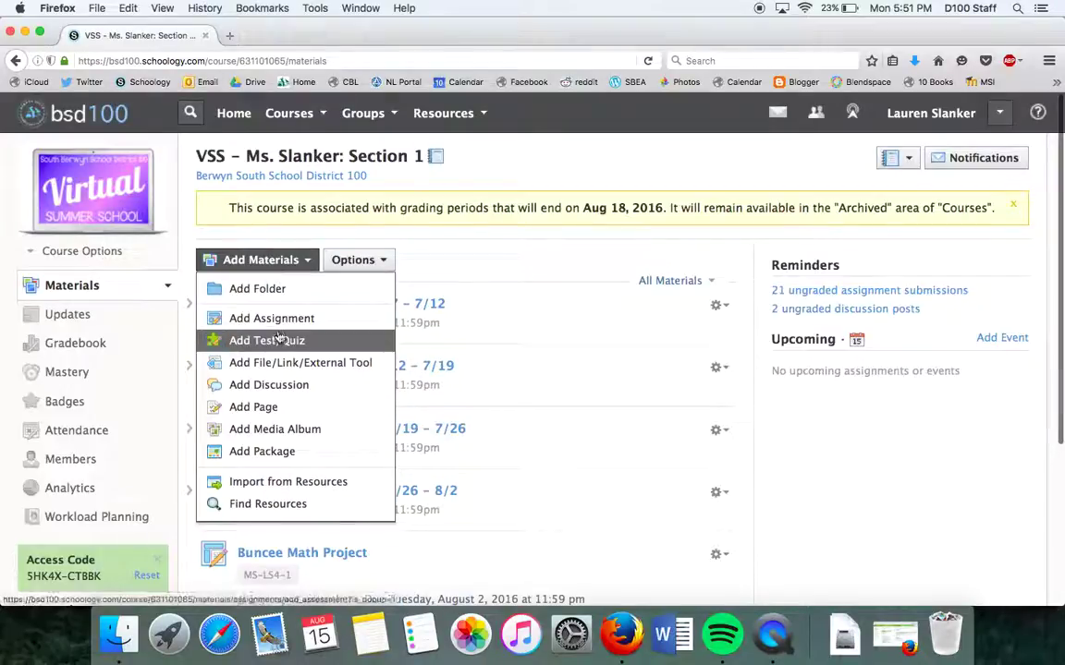
pyautogui.click(280, 319)
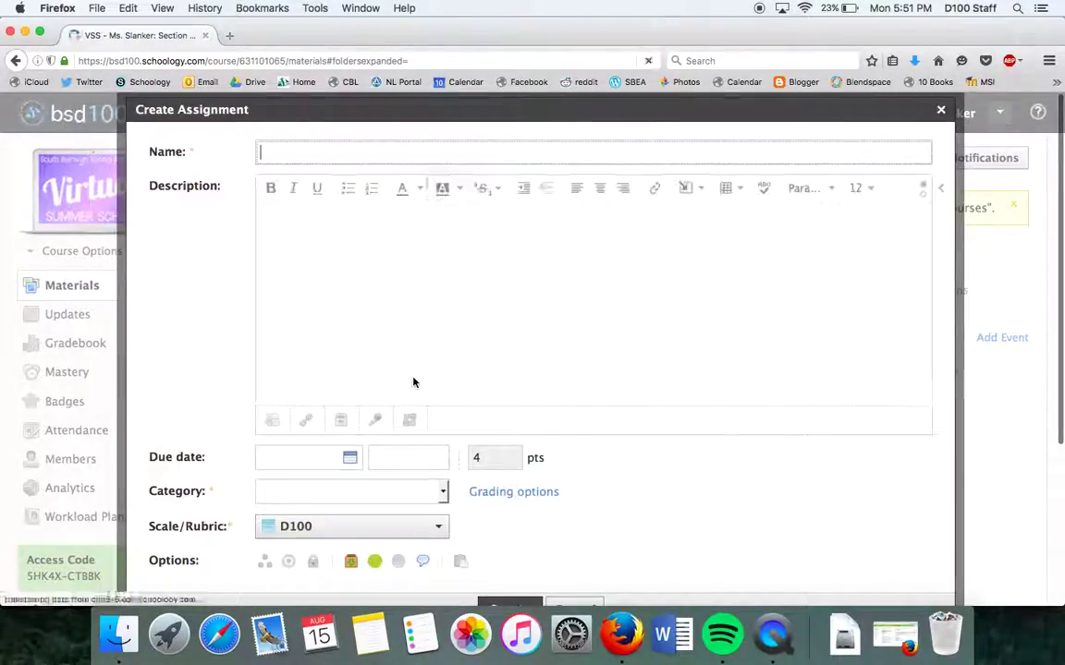
pyautogui.scroll(-5, 413, 382)
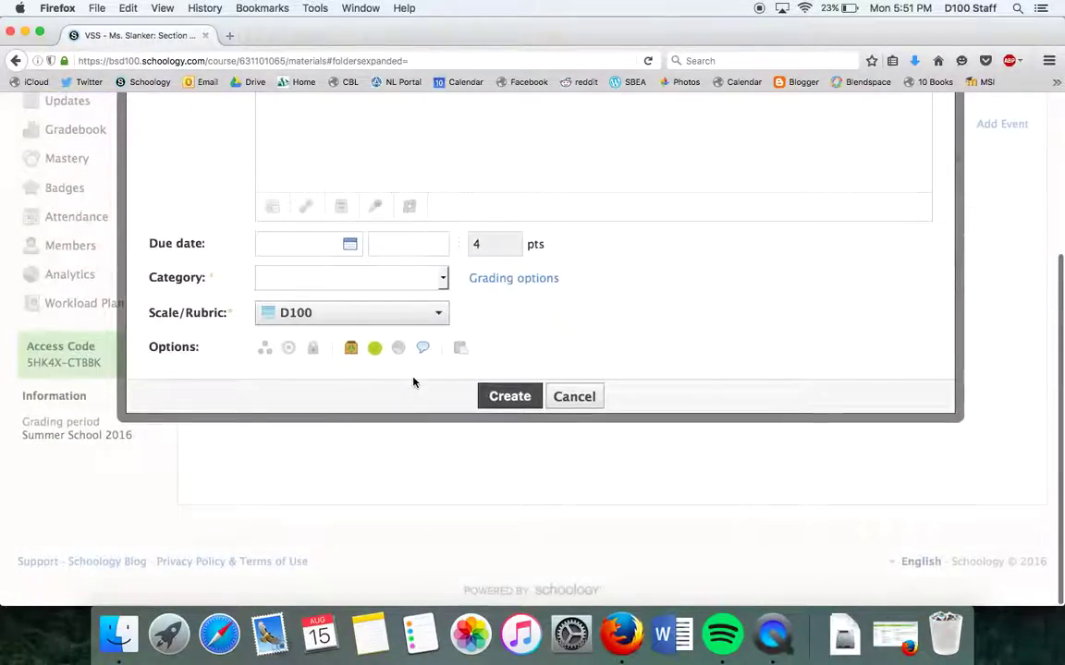
pyautogui.click(298, 313)
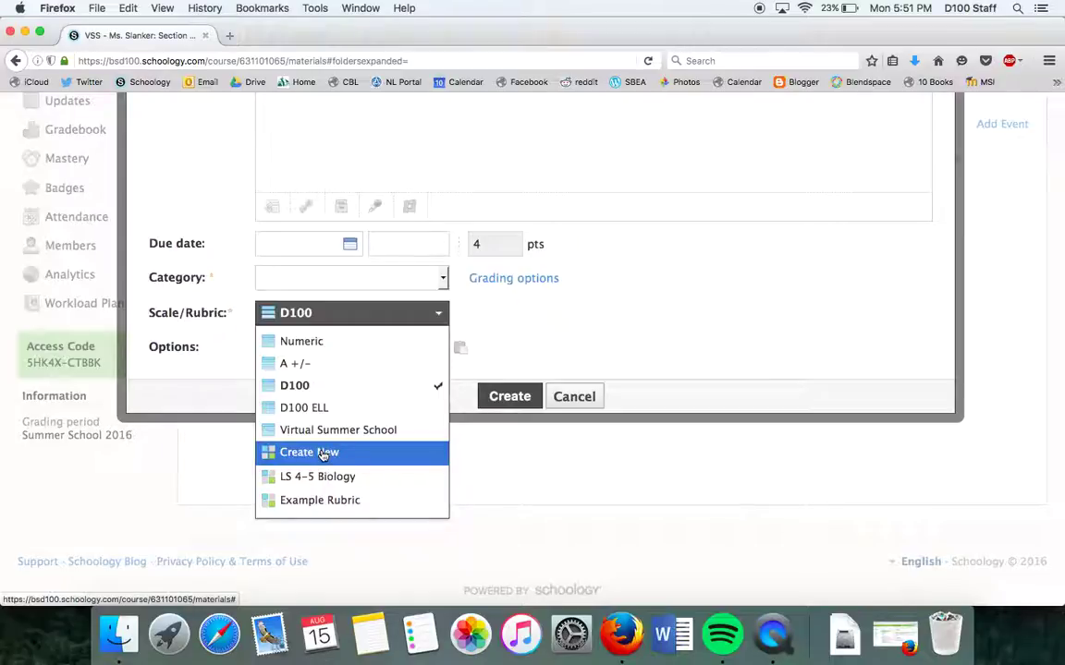
pyautogui.click(573, 397)
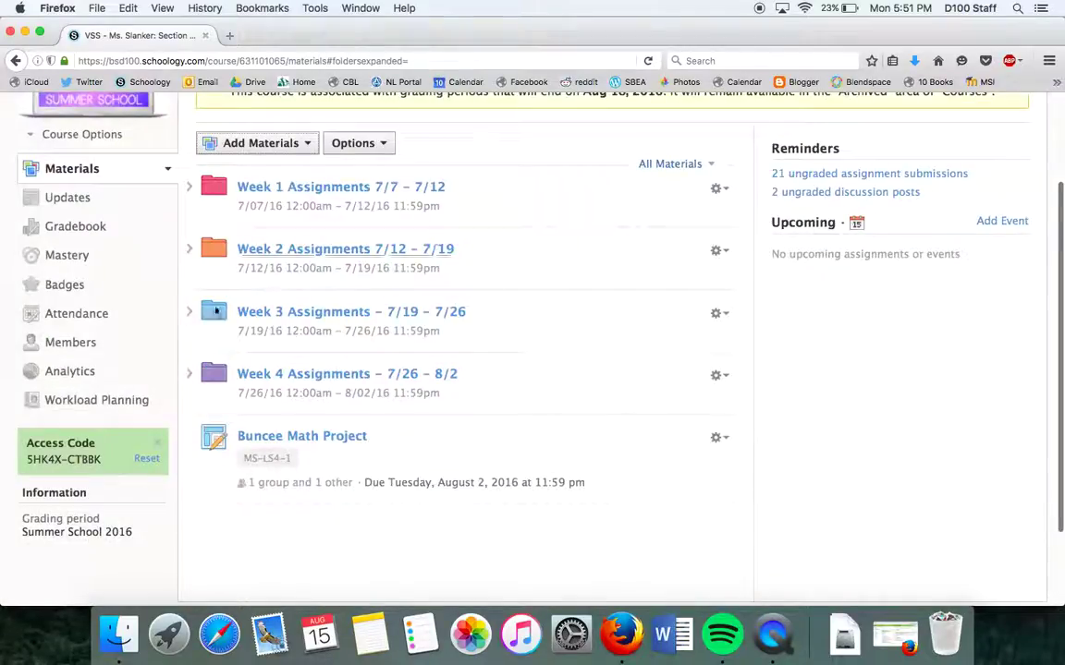
# Open the Estimation Games assignment from Week 2's Math Assignments folder and review the rubric attached to it.
pyautogui.click(190, 366)
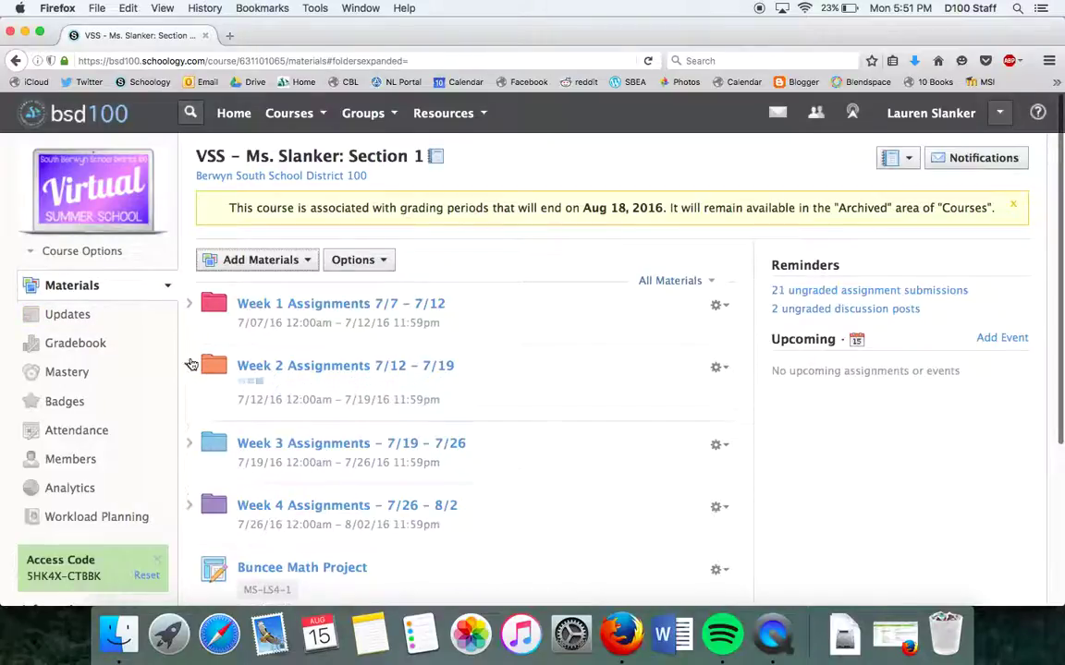
pyautogui.click(226, 433)
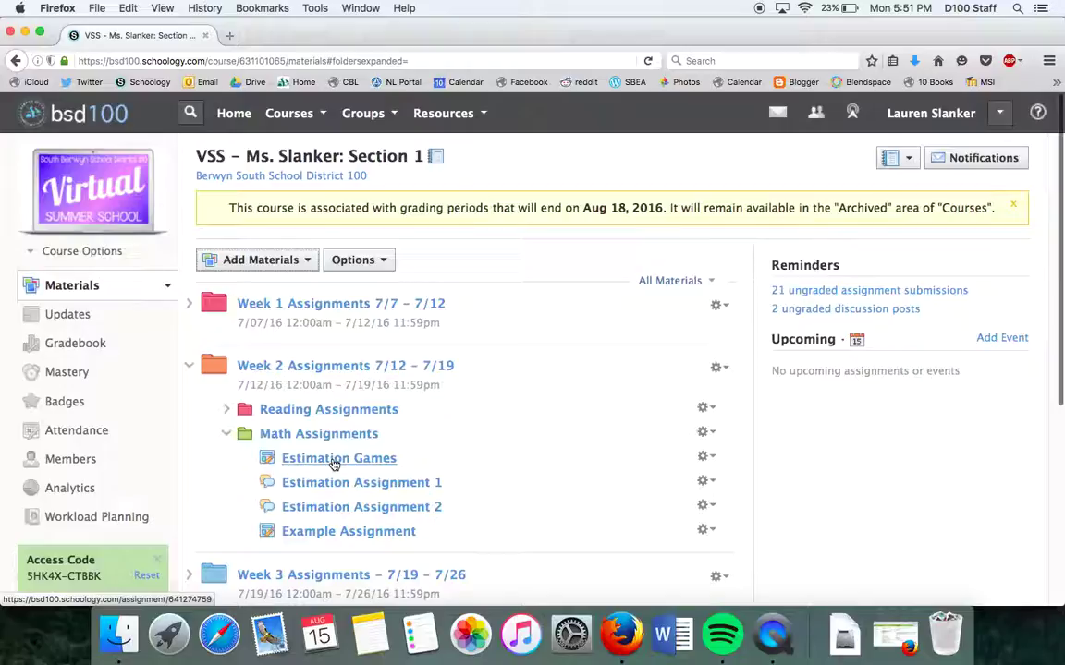
pyautogui.click(335, 460)
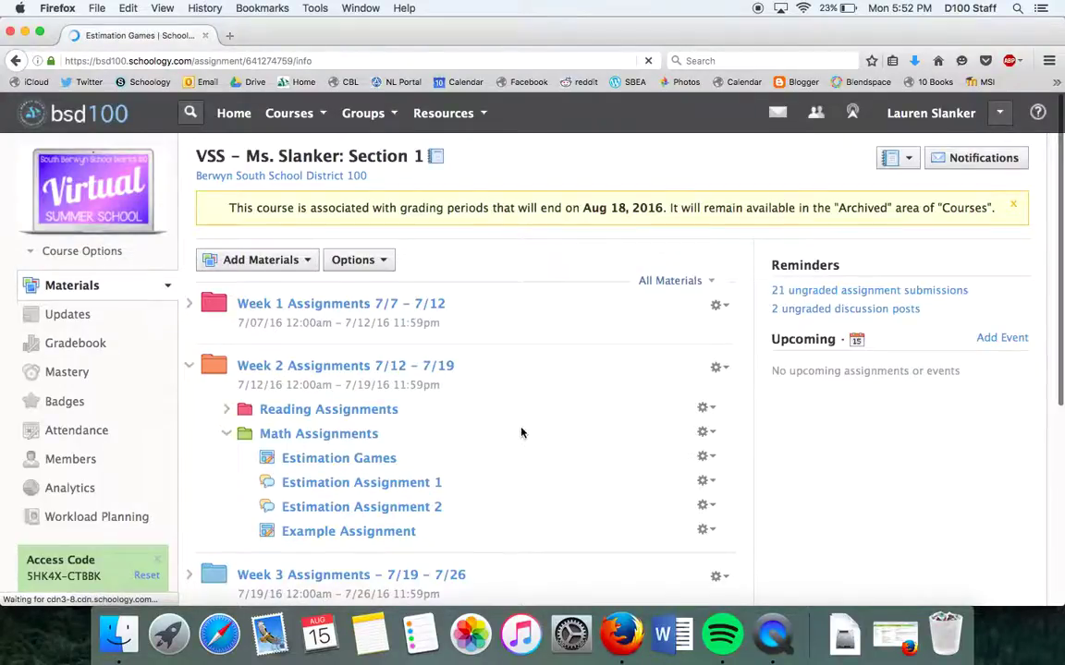
pyautogui.scroll(-2, 520, 432)
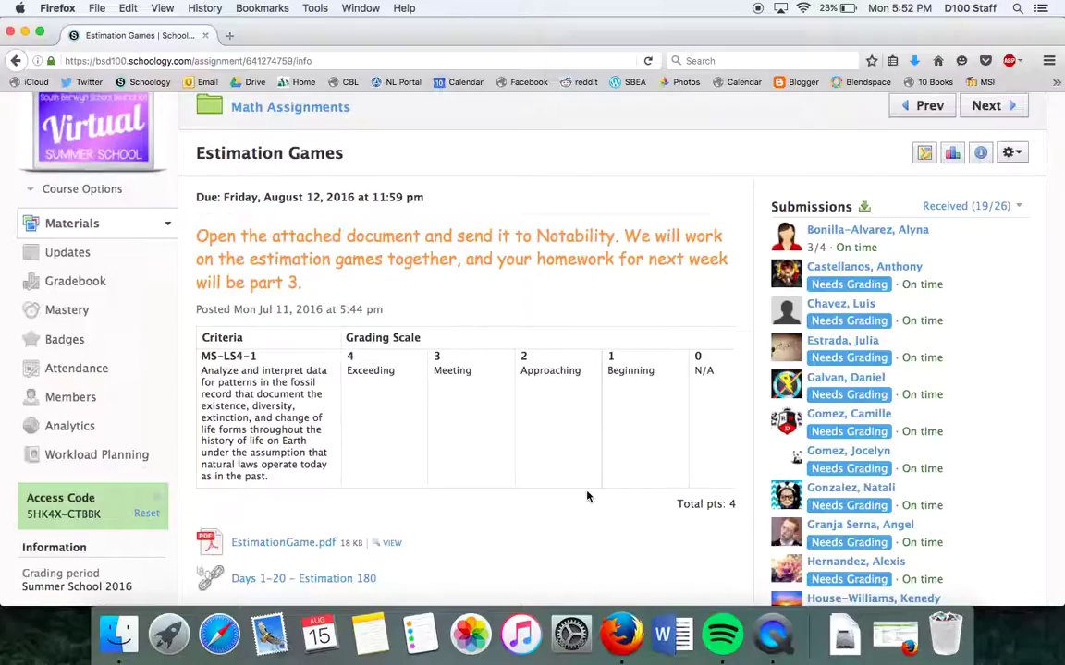
pyautogui.scroll(1, 587, 496)
pyautogui.scroll(2, 590, 461)
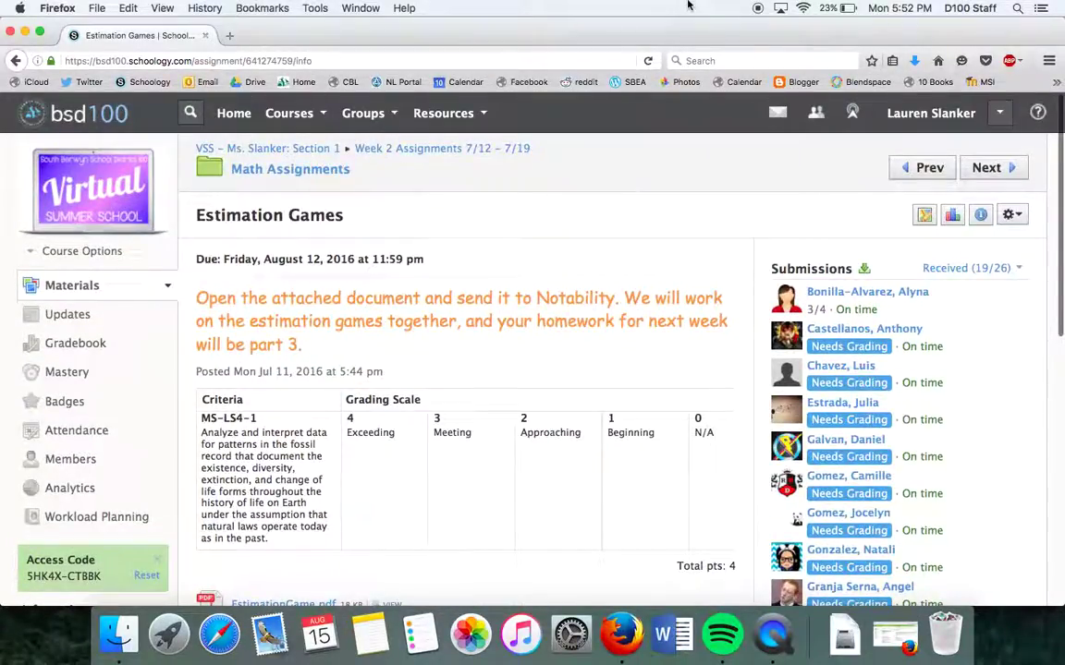